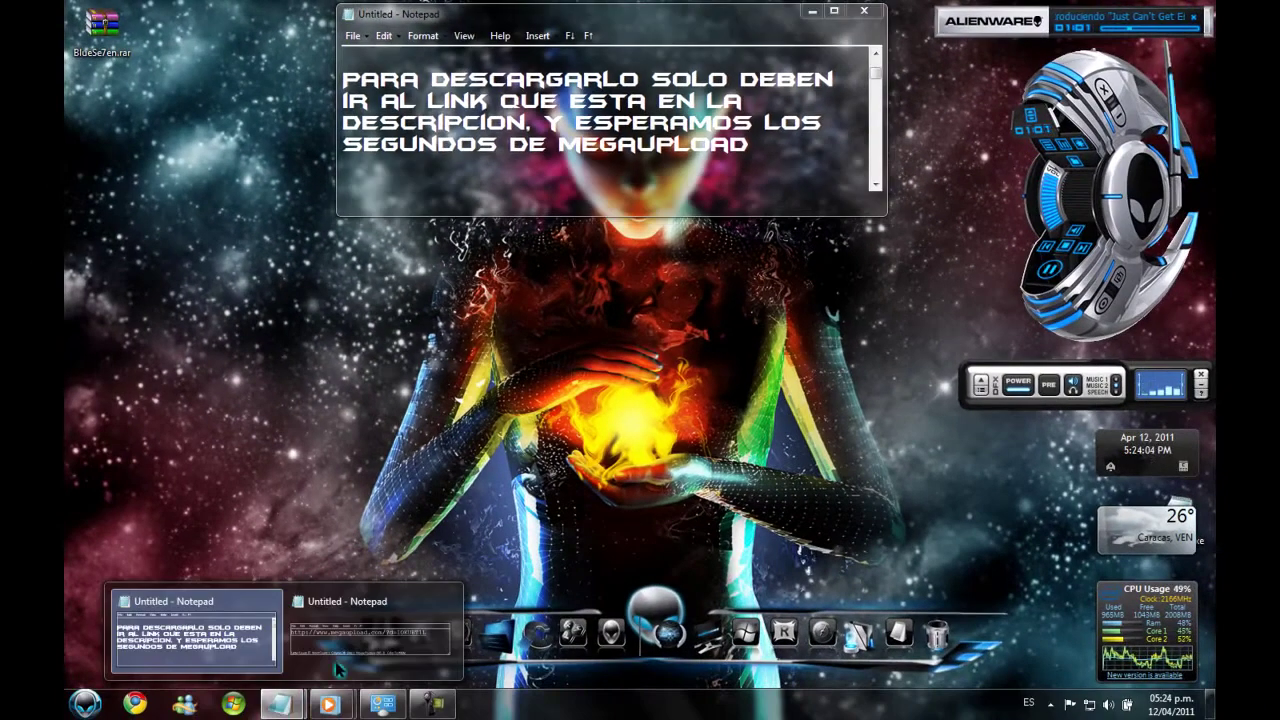
Open the Megaupload download link from the Notepad note in the browser and return to the instruction note.
click(338, 670)
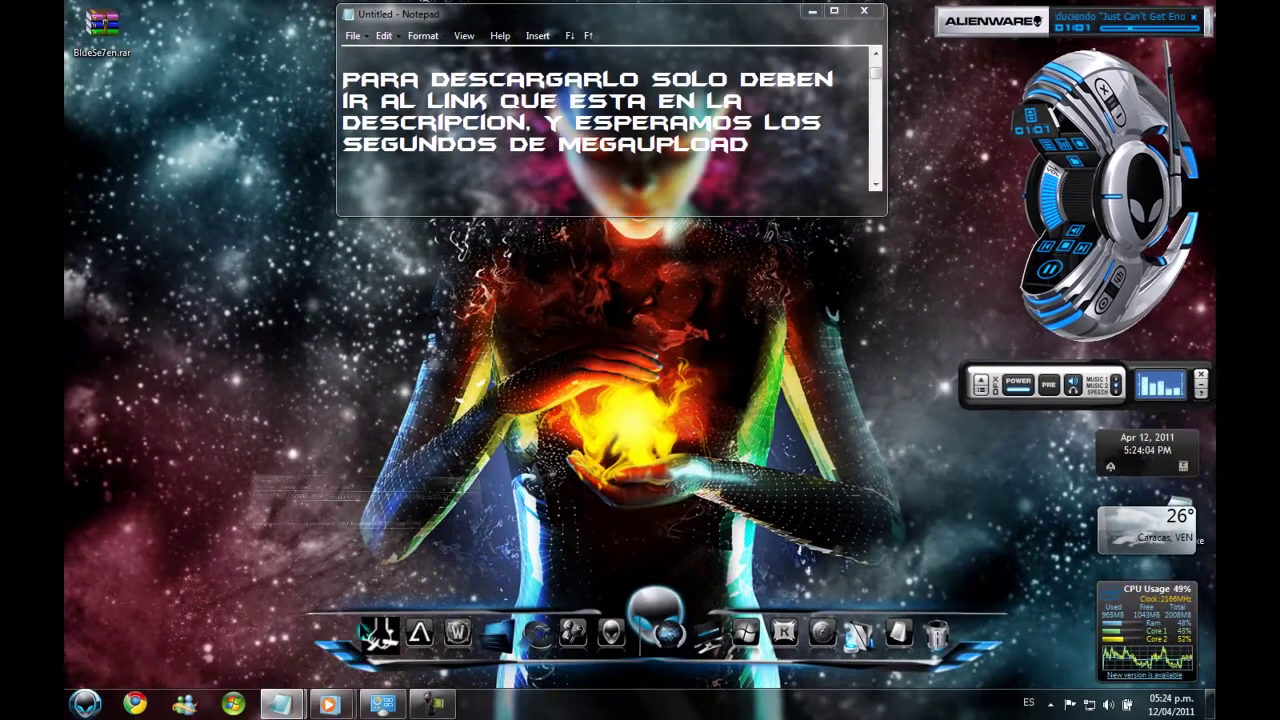
click(482, 203)
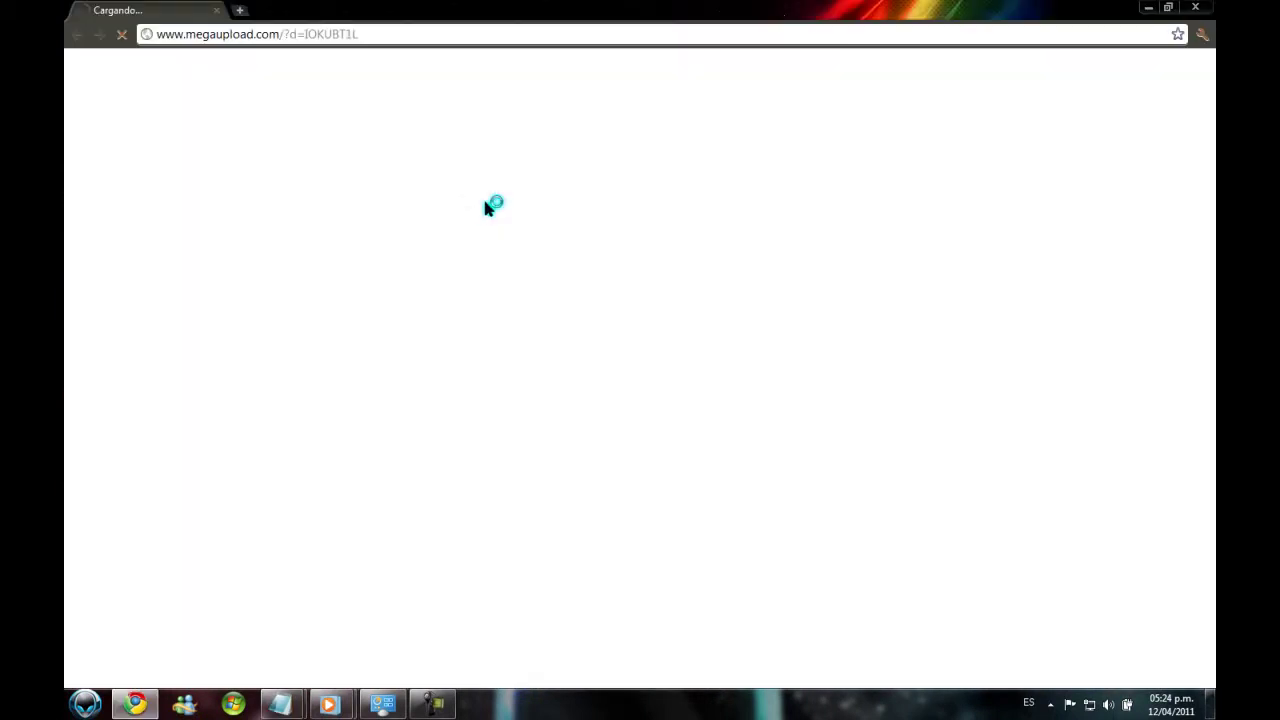
mouse_move(280, 704)
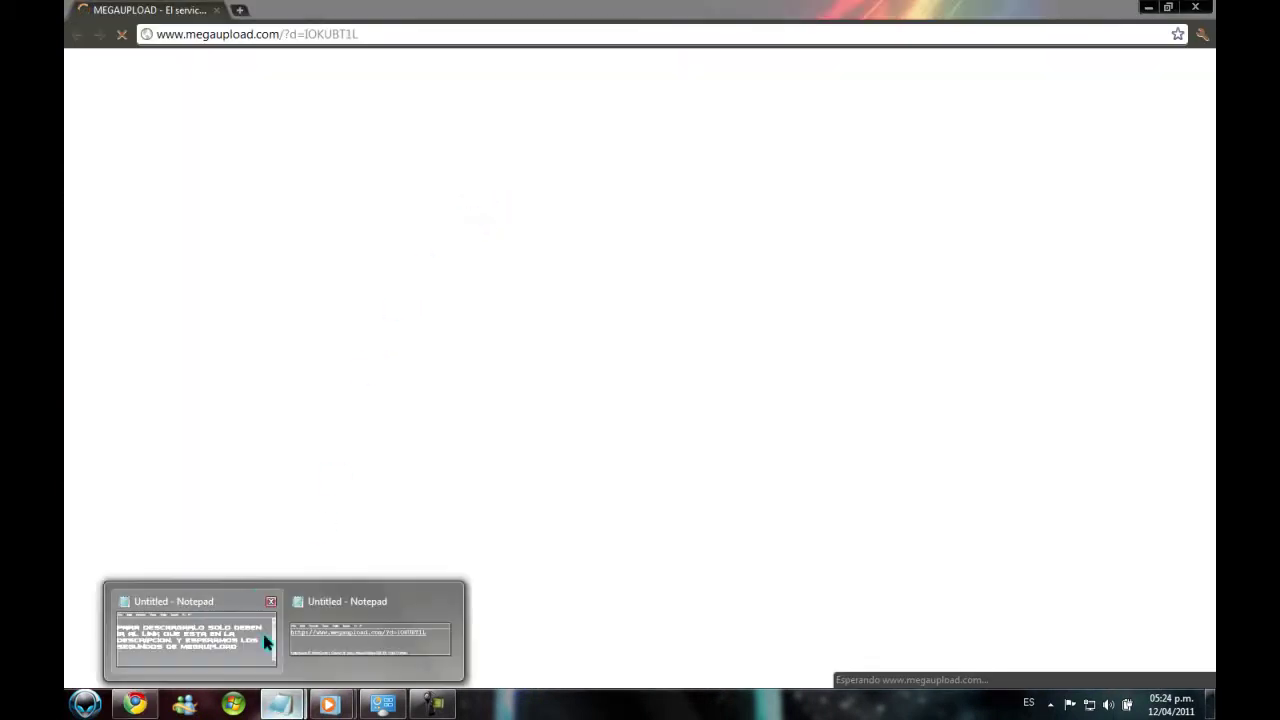
click(252, 605)
Read the notes on unpacking the downloaded archive, and minimise the browser and the note holding the link.
click(877, 186)
click(877, 186)
click(877, 186)
click(877, 186)
click(877, 186)
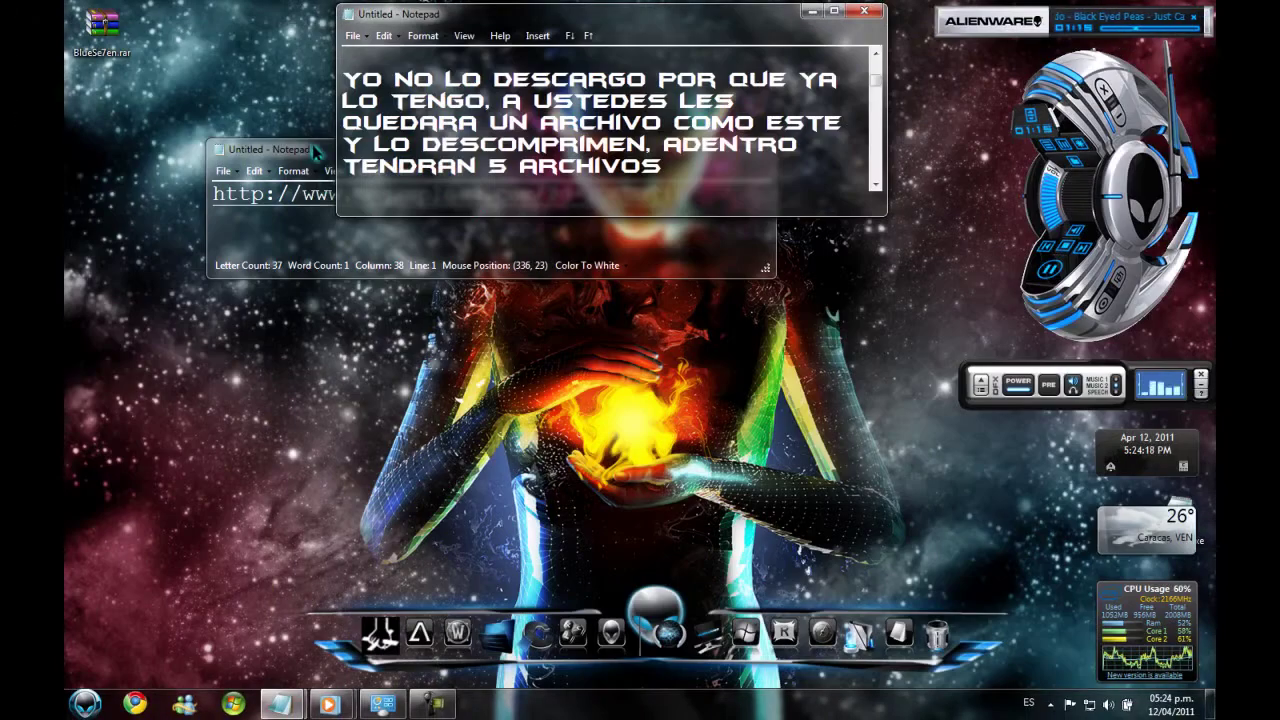
click(316, 150)
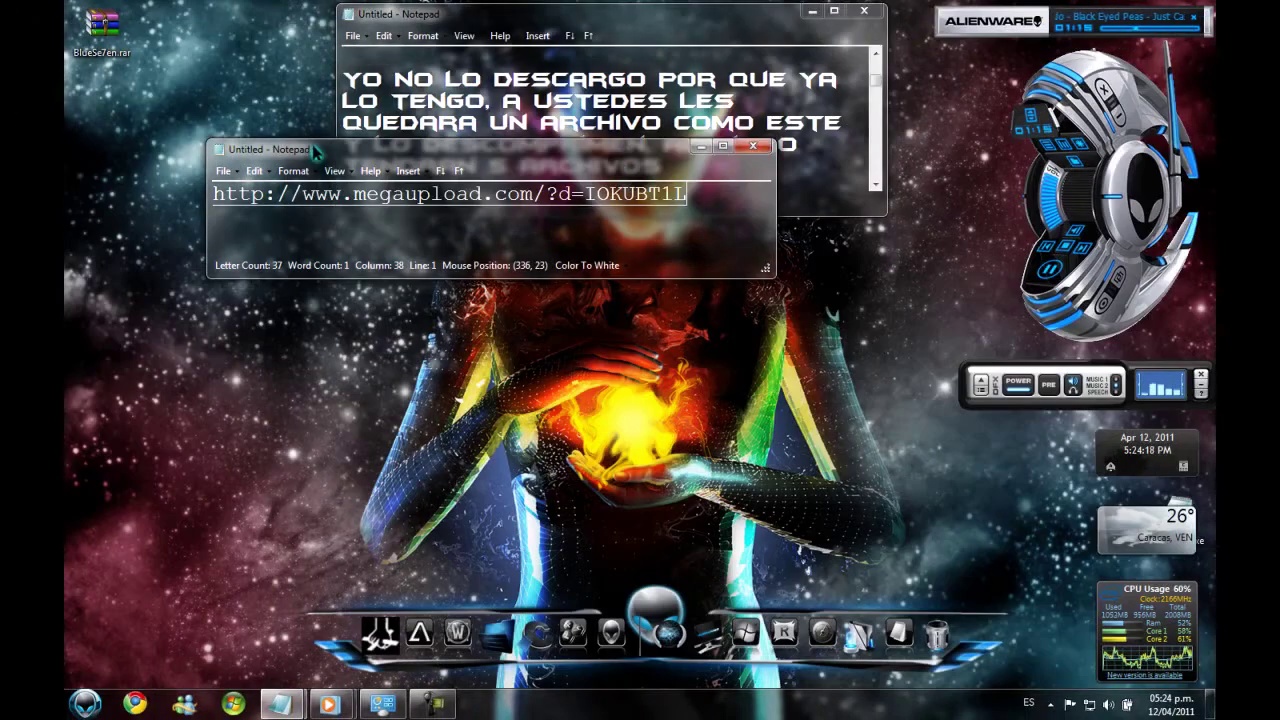
click(702, 147)
Extract BlueSe7en.rar directly onto the desktop and move the archive icon out of the centre, beside the instruction note.
drag(106, 24, 613, 406)
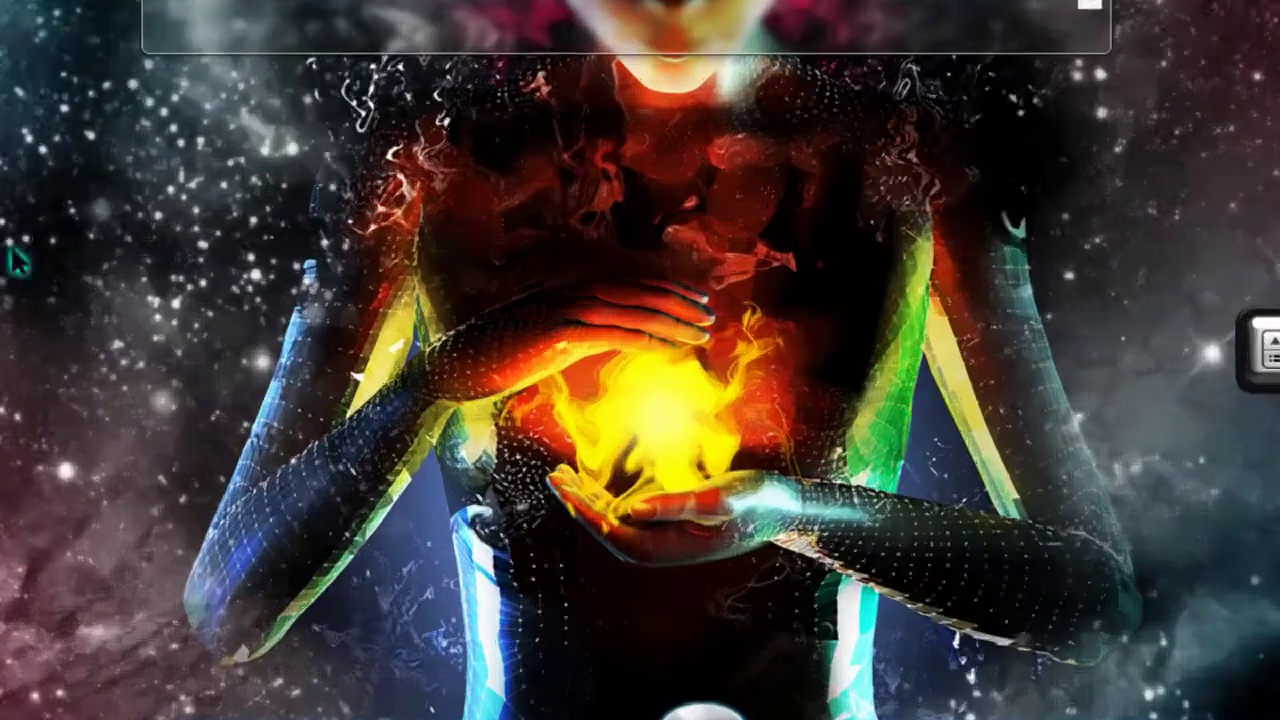
click(1211, 248)
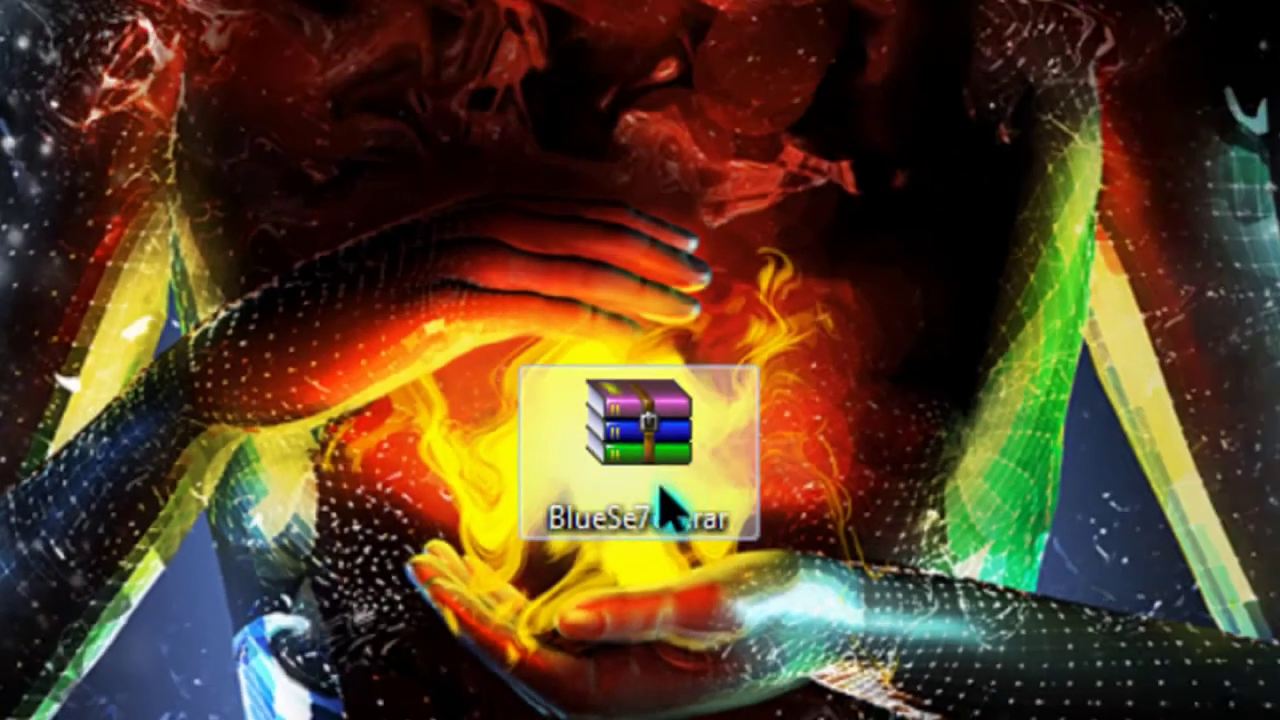
right_click(812, 350)
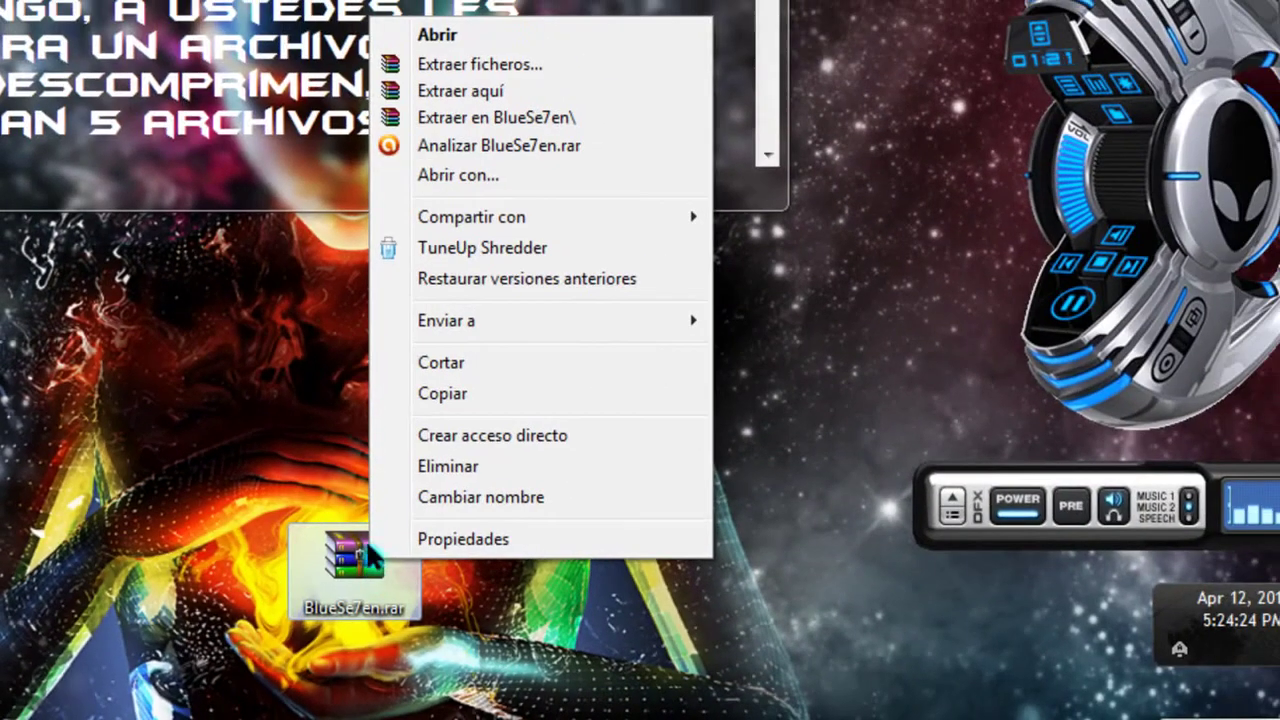
click(464, 91)
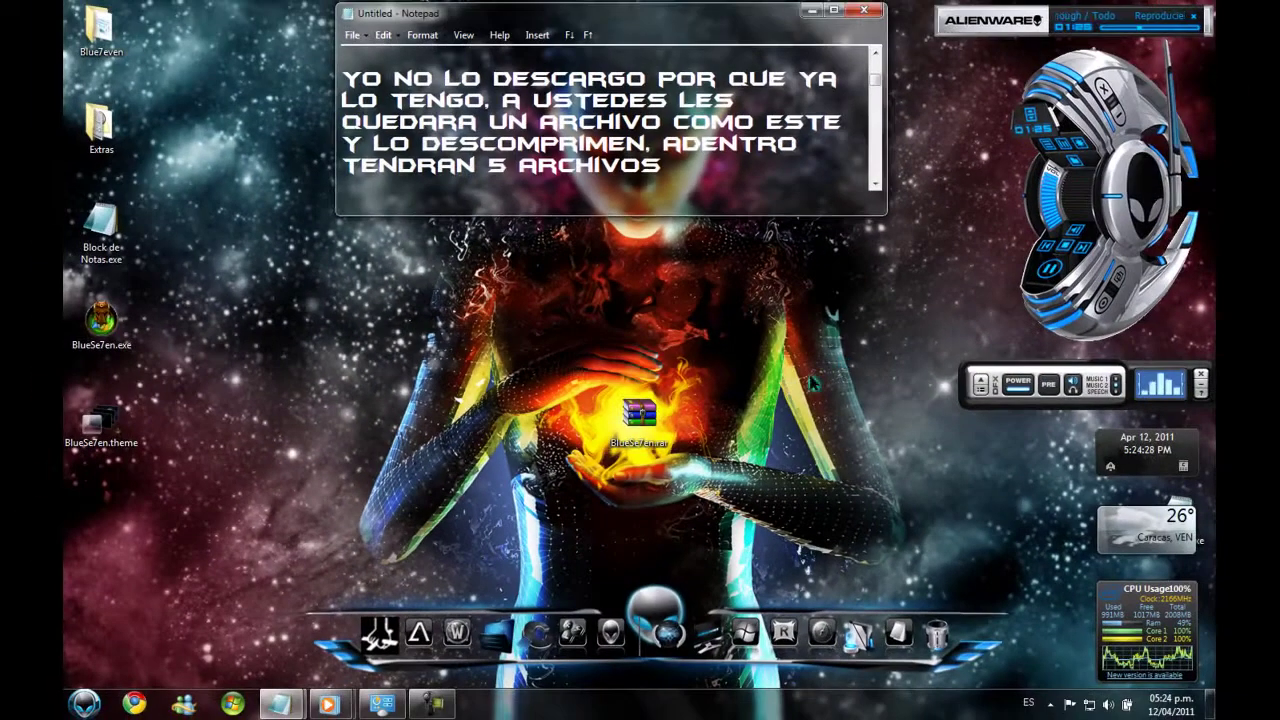
drag(650, 425, 308, 130)
drag(308, 50, 316, 46)
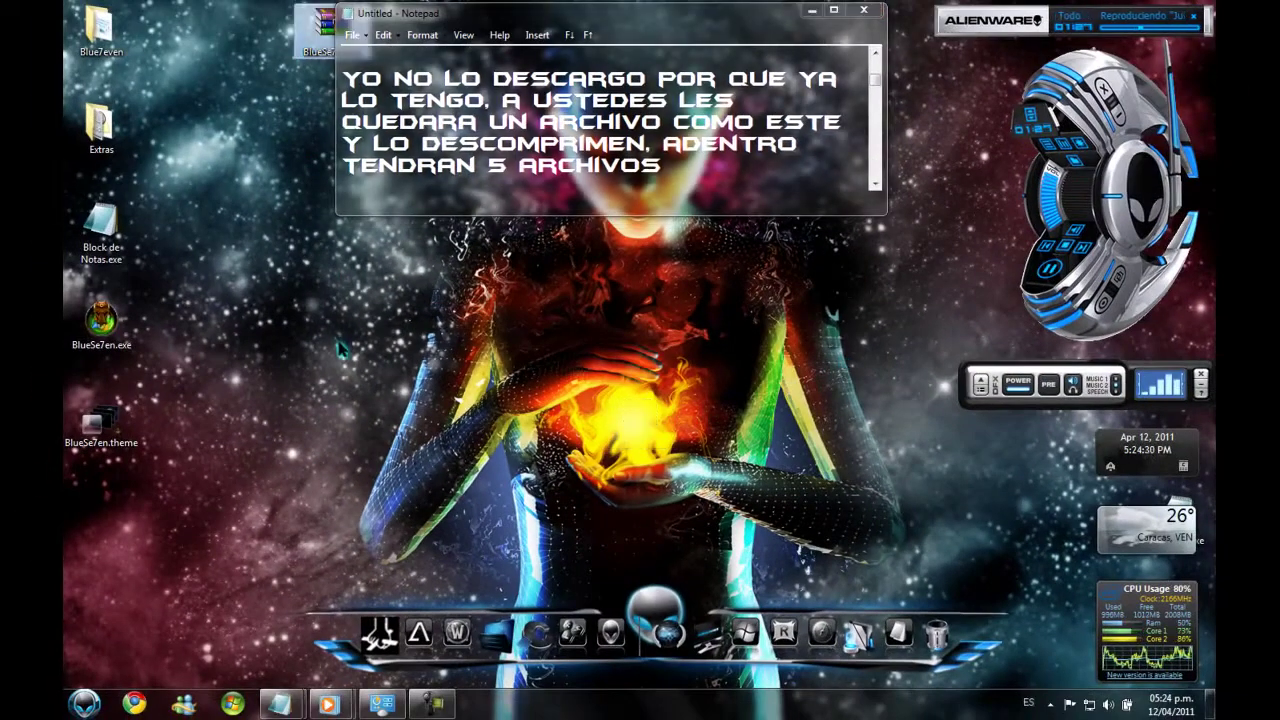
Open the UniversalThemePatcher_20090409 folder inside Extras and select UniversalThemePatcher-x64.exe and UniversalThemePatcher-x86.exe.
click(873, 185)
click(874, 185)
click(875, 185)
click(875, 185)
click(875, 185)
click(875, 185)
click(876, 188)
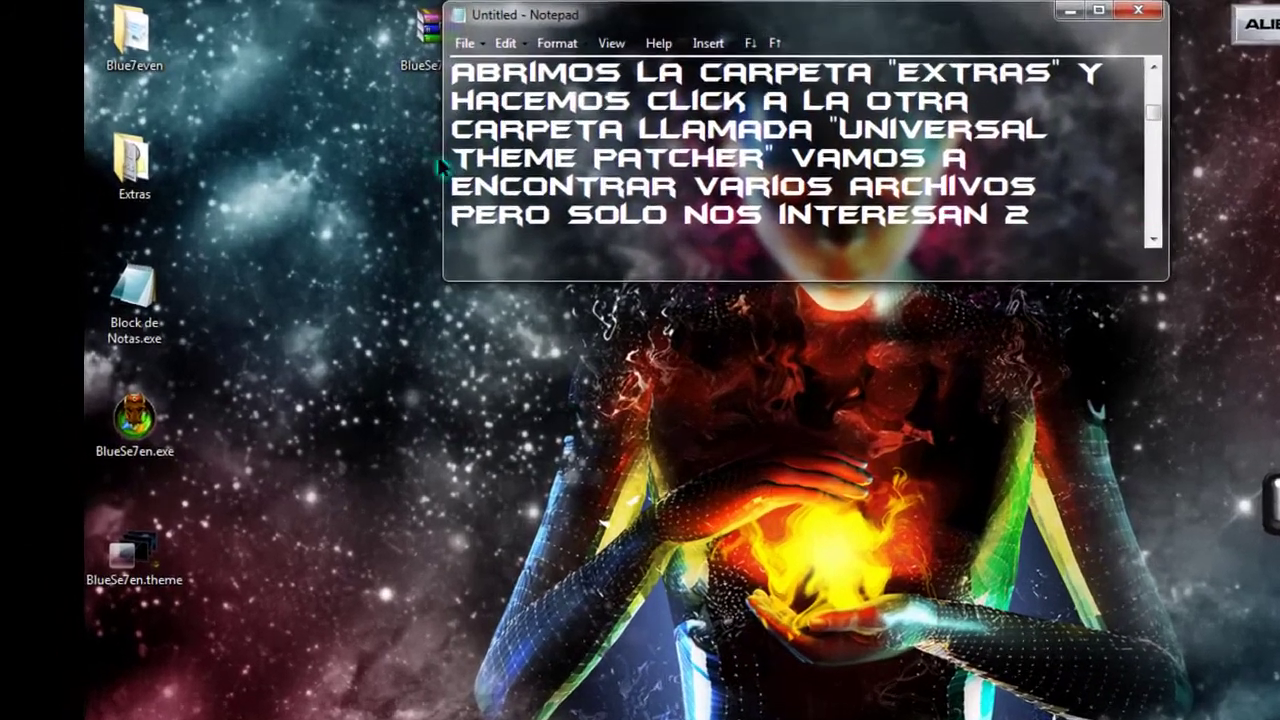
double_click(122, 165)
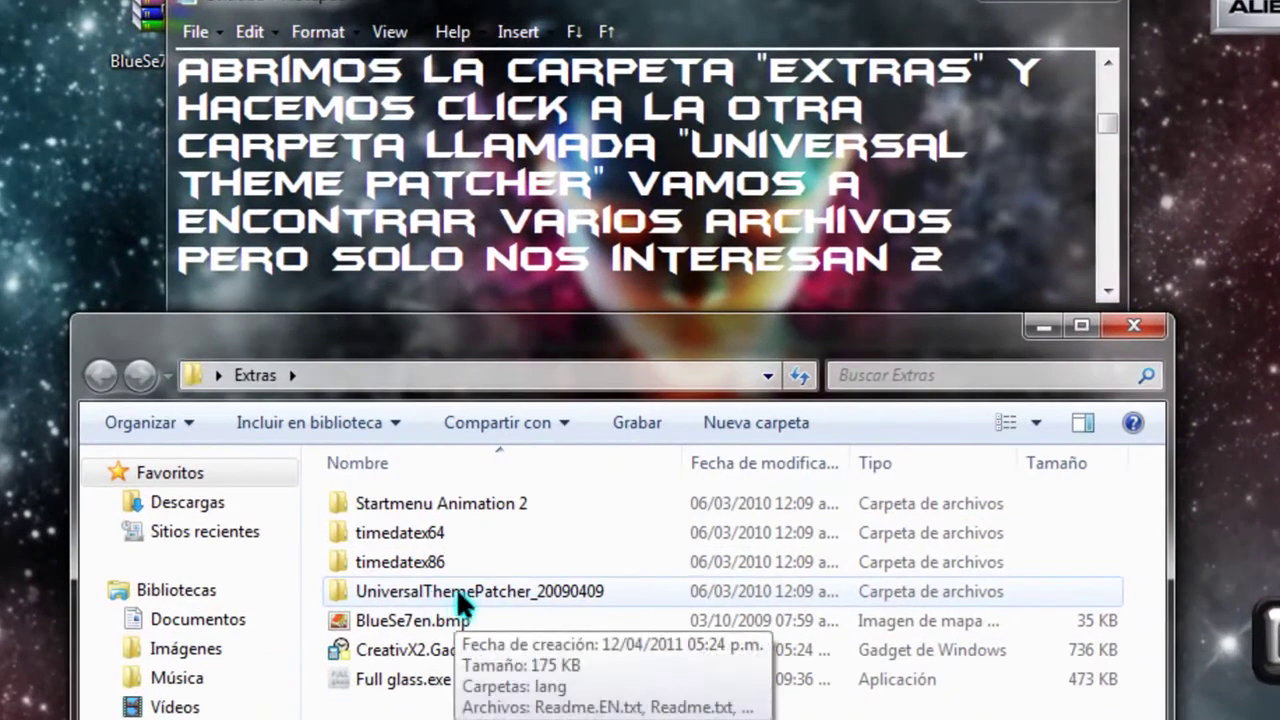
double_click(458, 593)
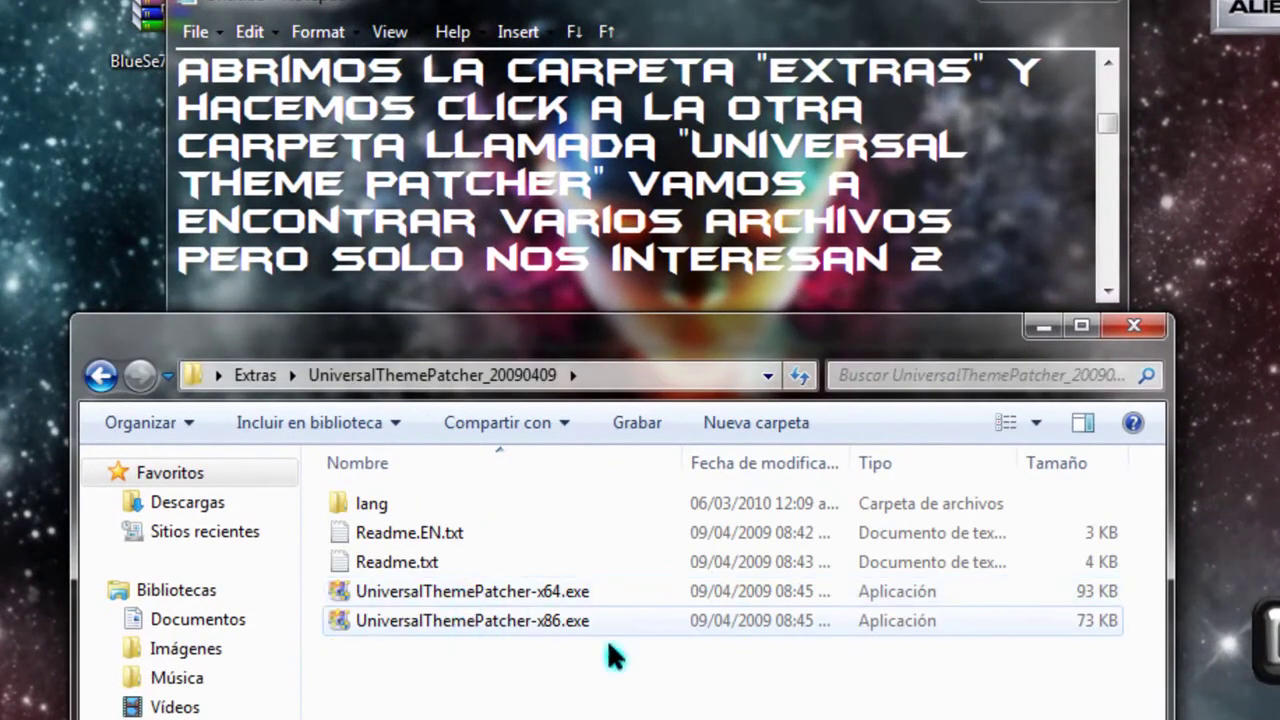
drag(540, 675, 439, 612)
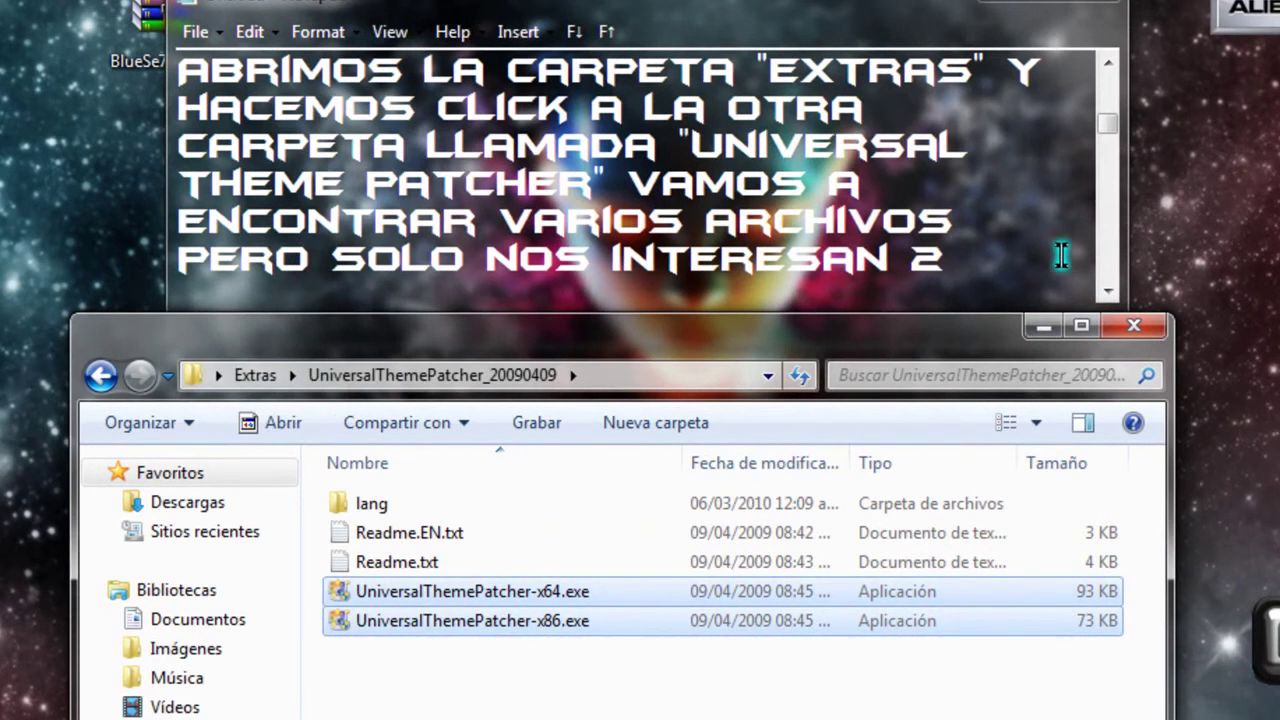
Read the notes on choosing the patcher for 32-bit or 64-bit Windows 7, and close the patcher folder.
click(1058, 220)
click(1107, 291)
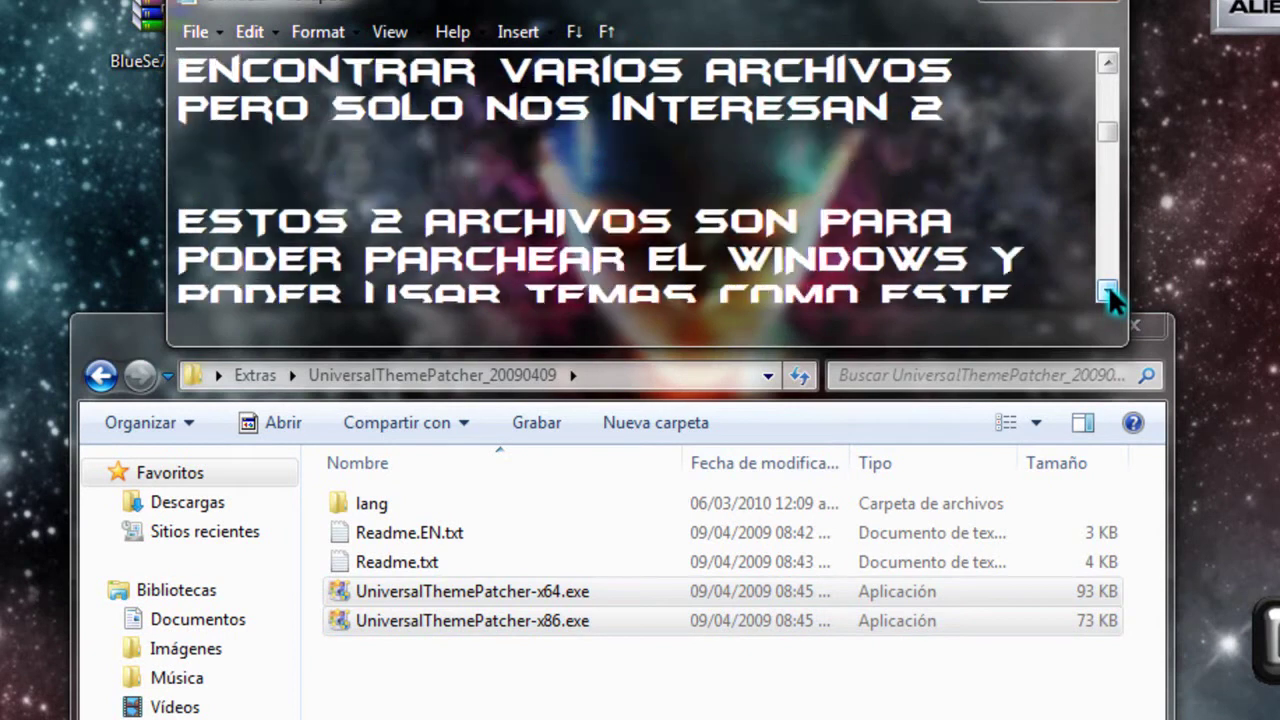
click(1108, 291)
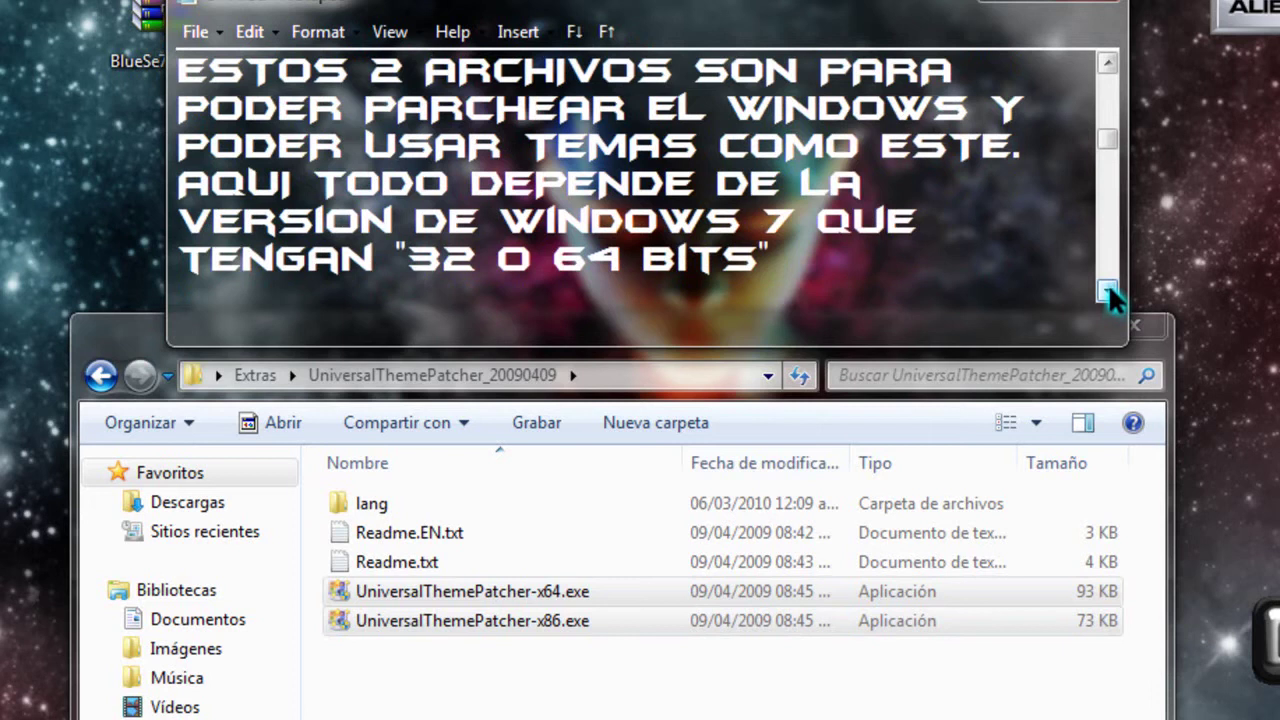
click(1108, 291)
click(1108, 291)
click(1108, 291)
click(1108, 291)
click(1108, 291)
click(1108, 291)
click(1108, 289)
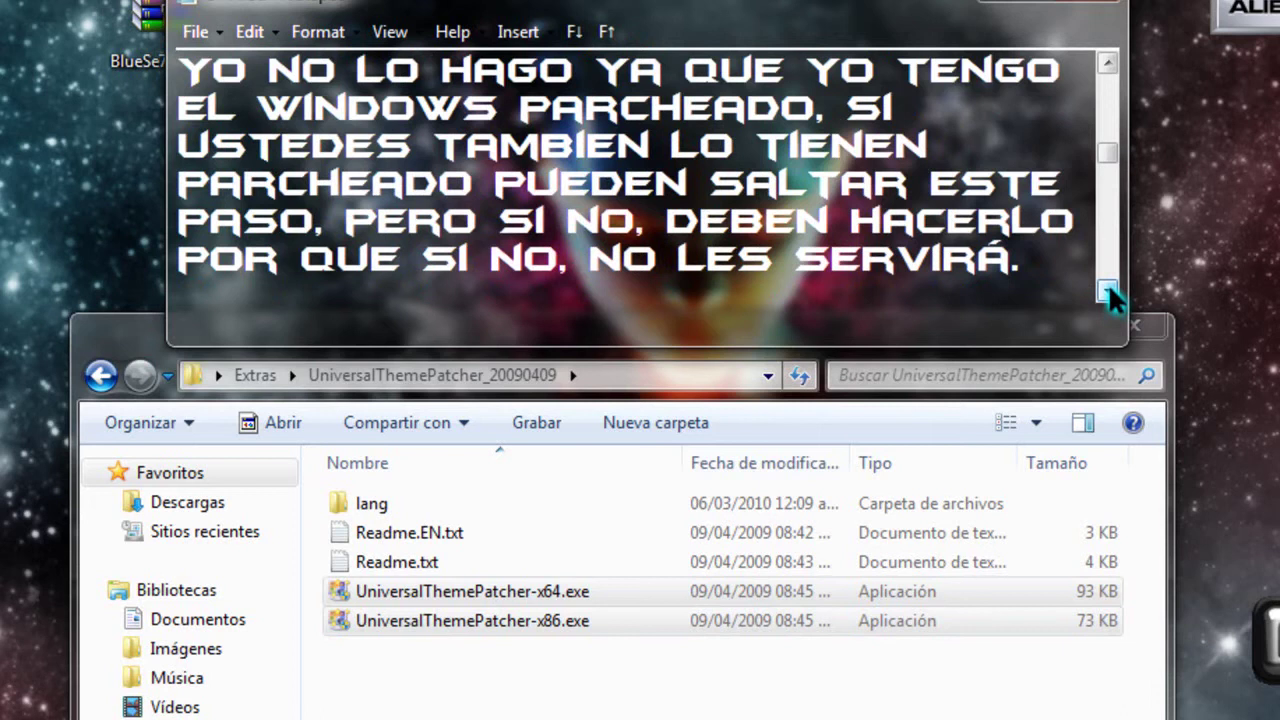
scroll(1108, 287, down, 2)
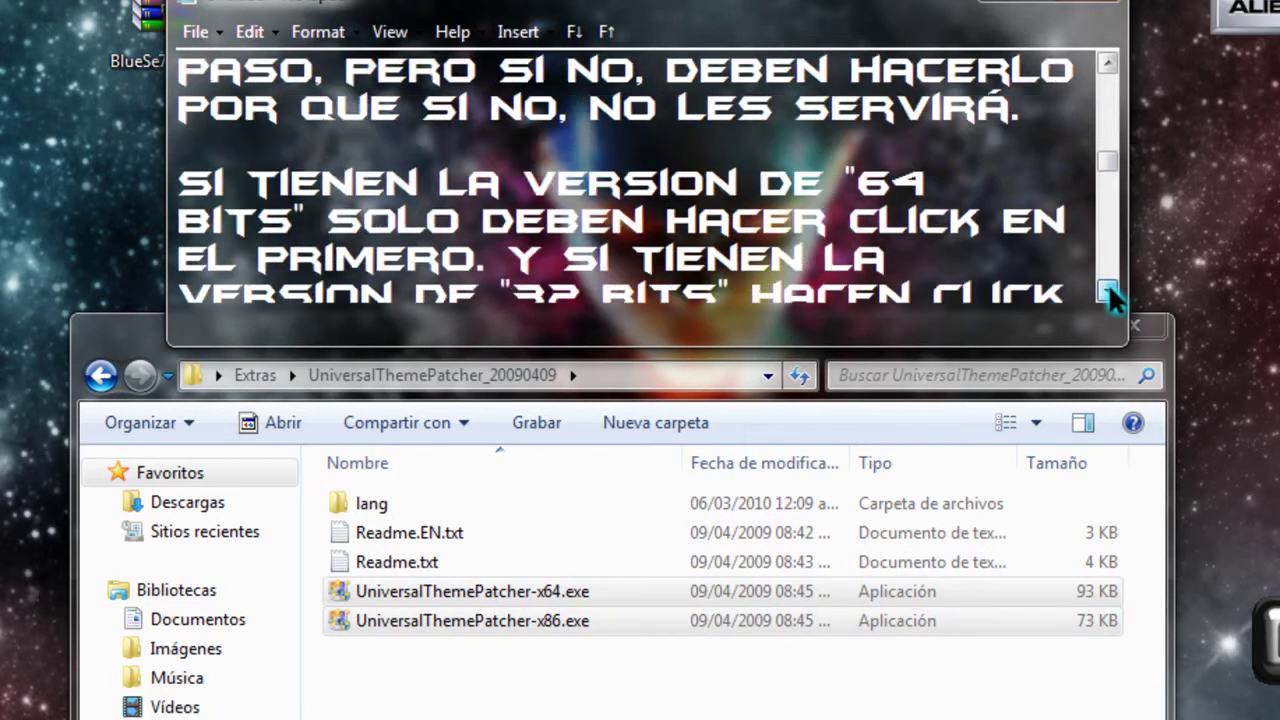
click(1107, 288)
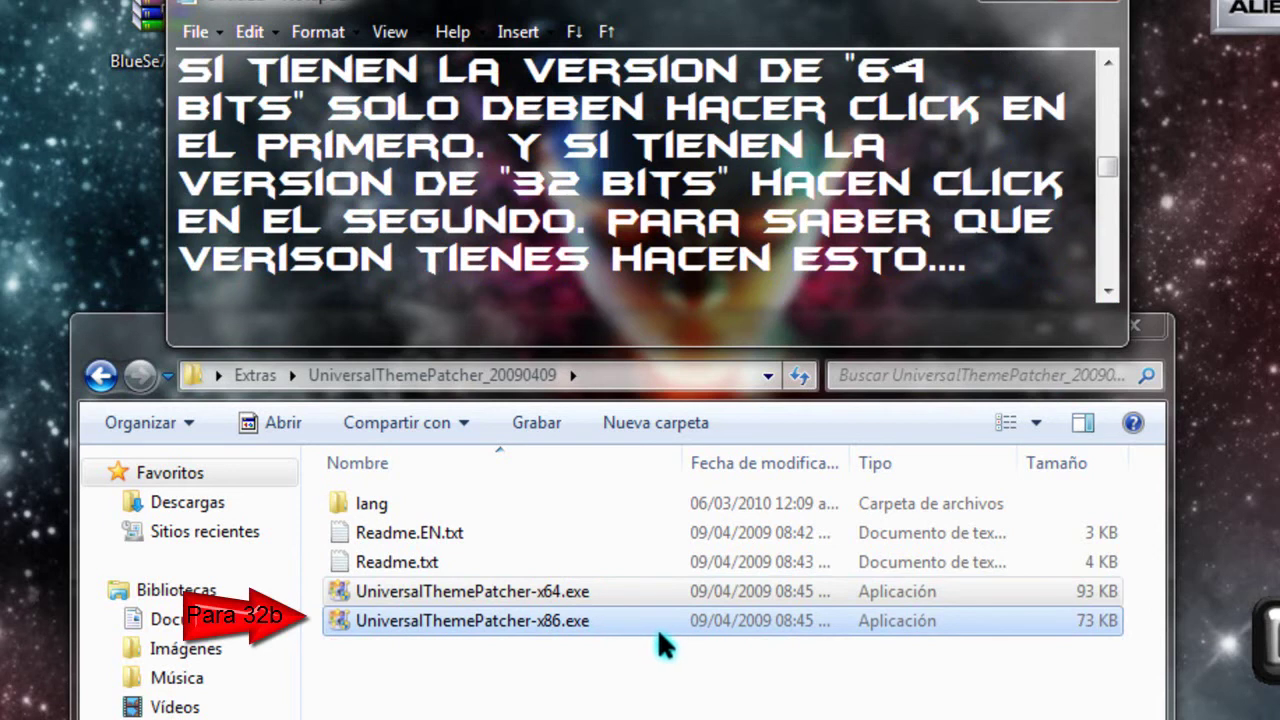
click(1154, 344)
click(1133, 325)
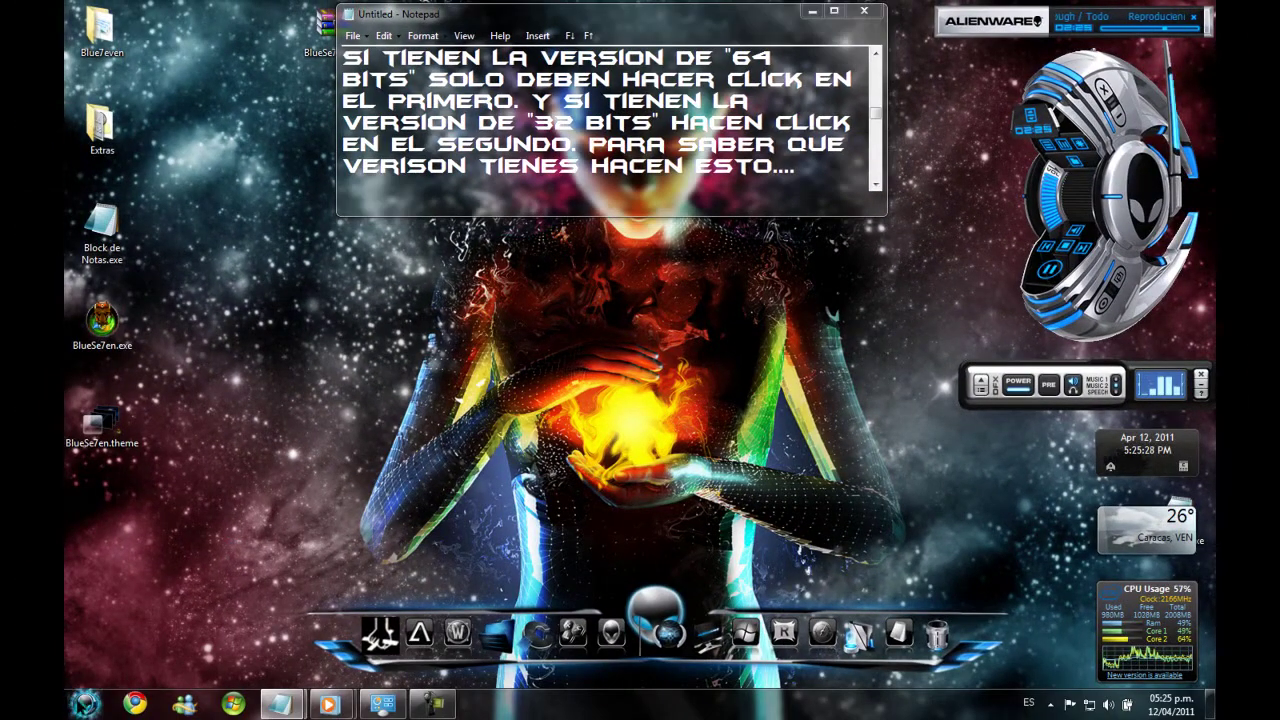
Open the properties of Equipo to check whether Windows is the 32-bit or 64-bit version.
key(super)
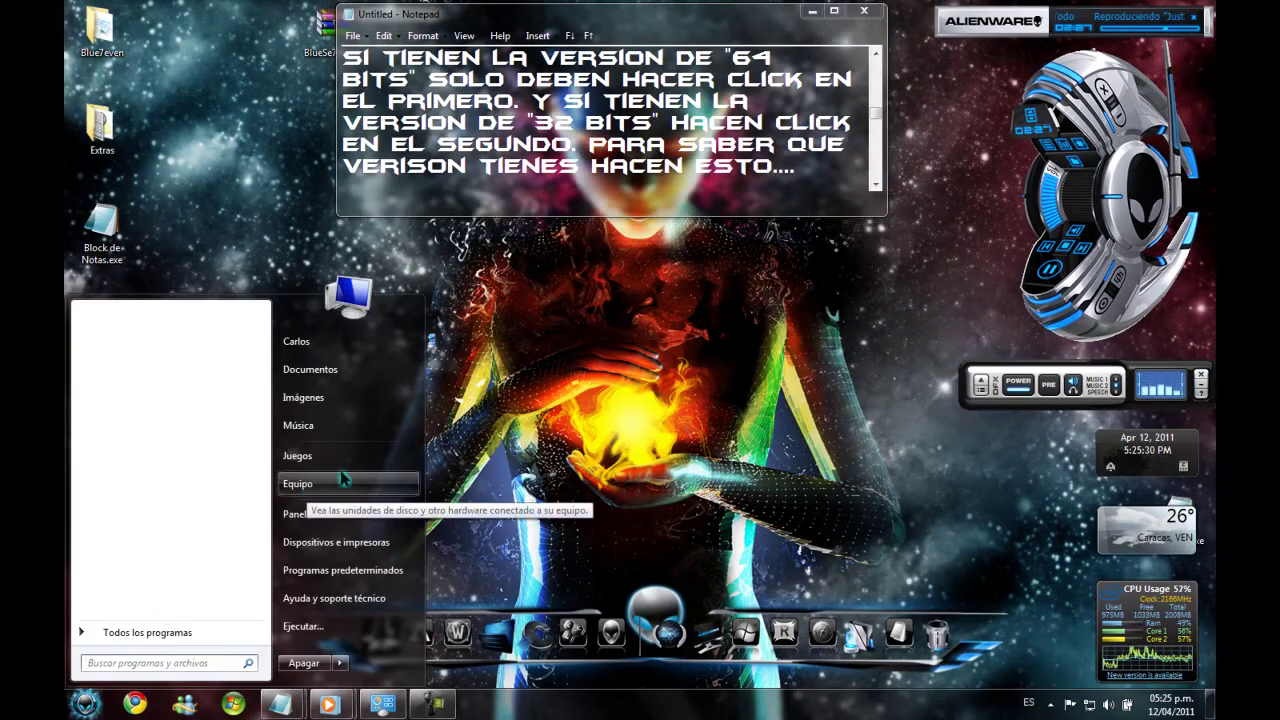
click(876, 186)
click(876, 187)
click(78, 696)
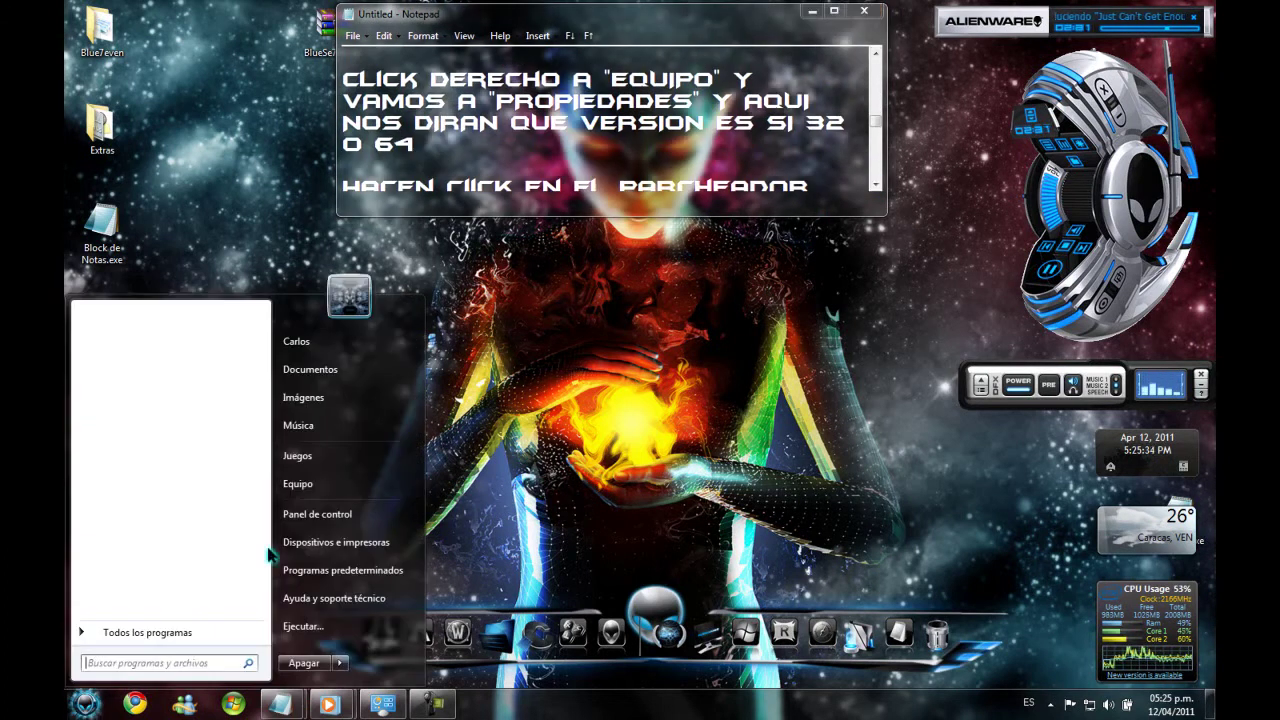
right_click(328, 487)
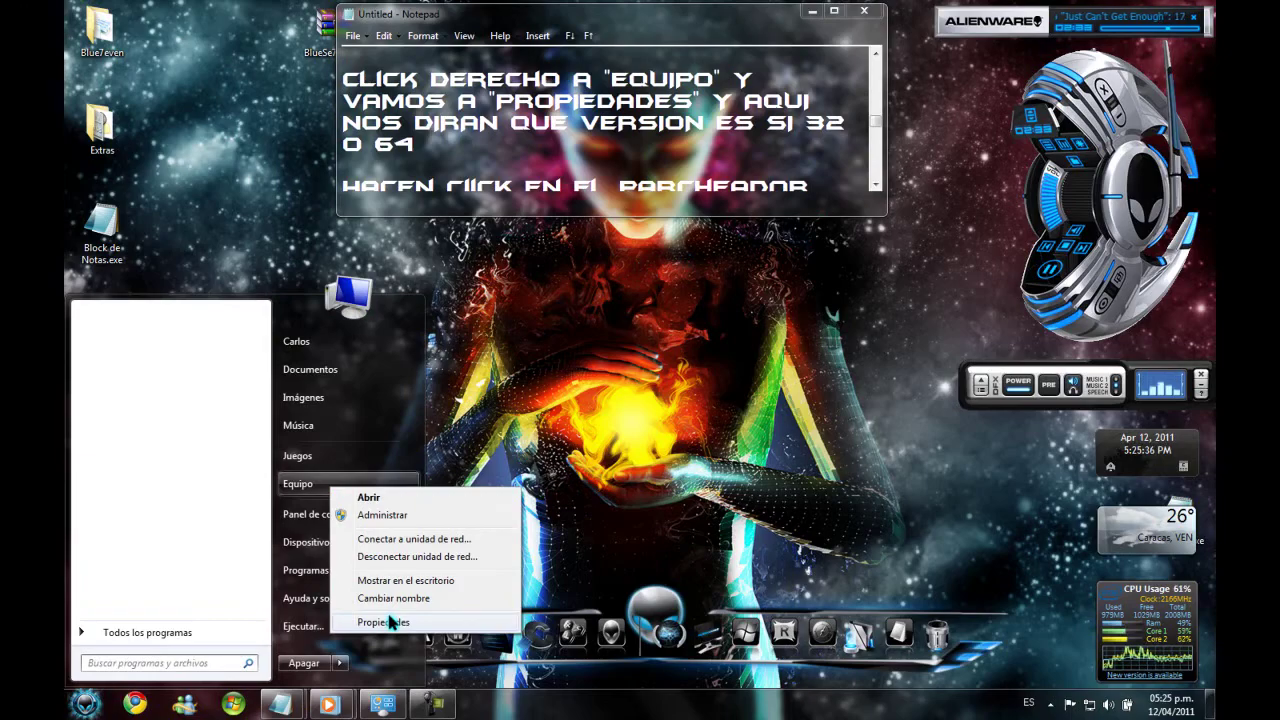
click(391, 622)
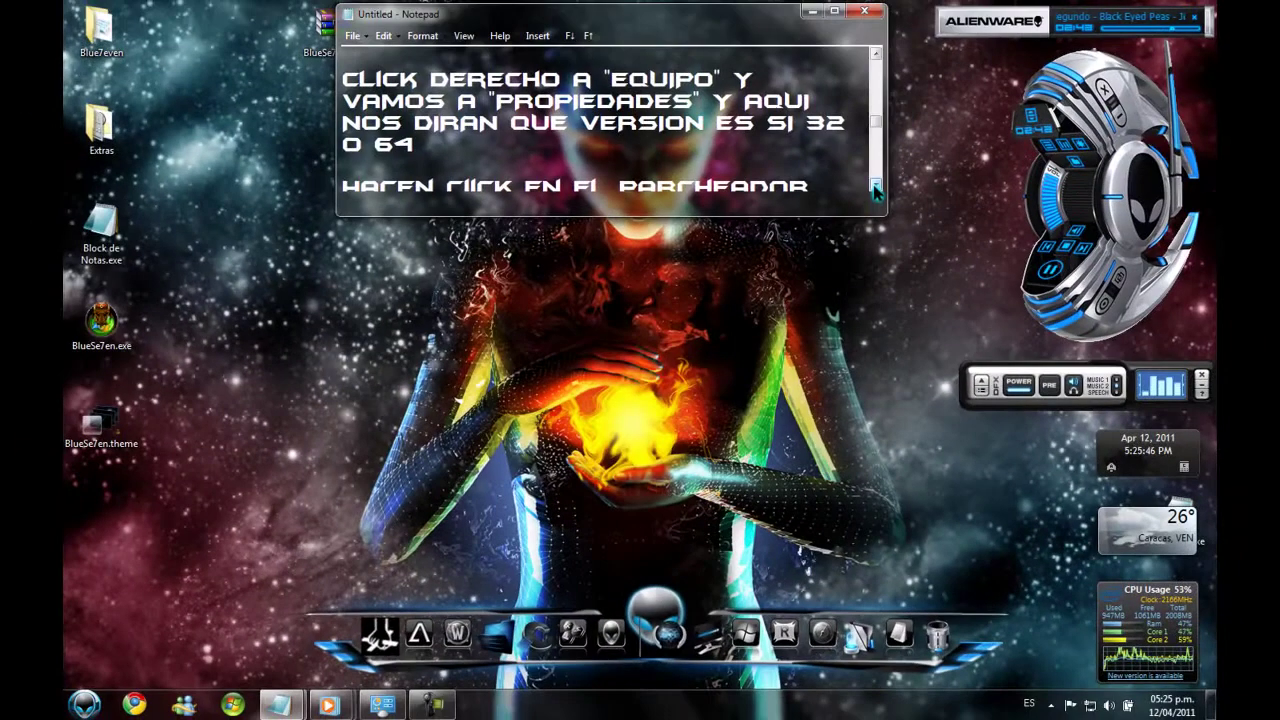
Set Block de Notas.exe apart on the desktop and copy Blue7even, Extras, BlueSe7en.theme and BlueSe7en.exe together.
click(876, 190)
click(876, 190)
click(876, 190)
click(876, 190)
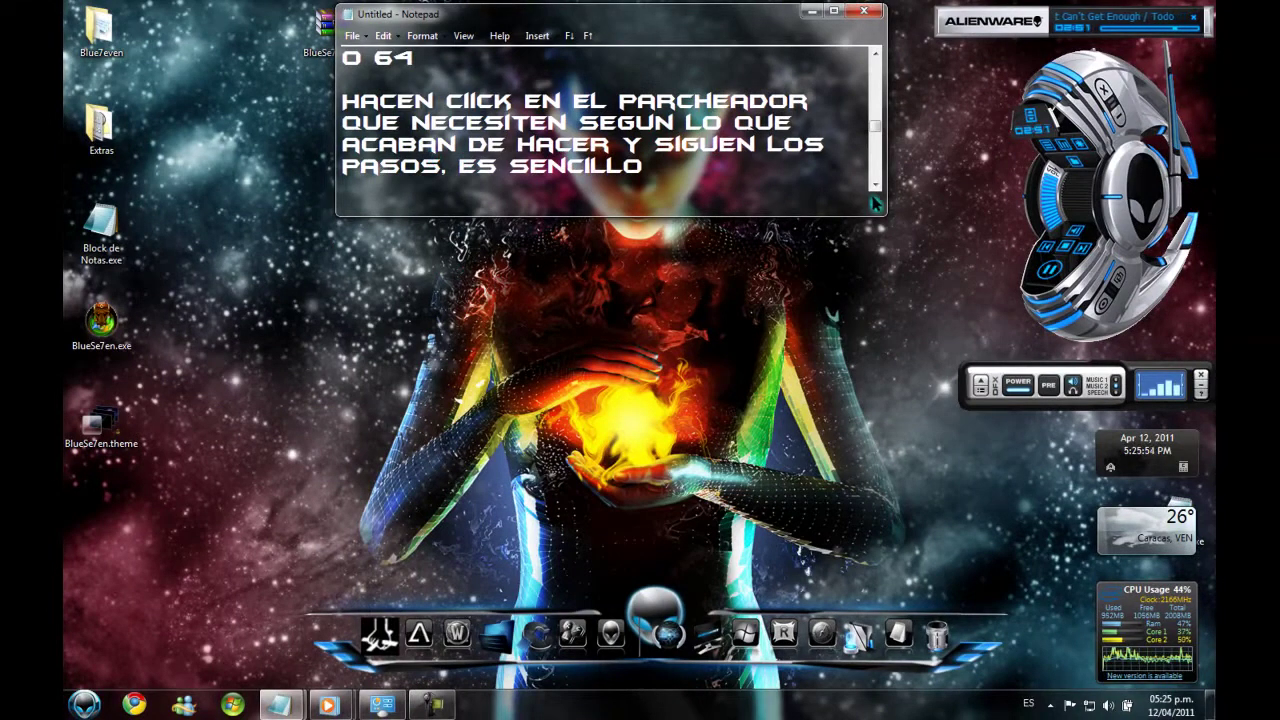
click(876, 190)
click(876, 190)
click(876, 190)
click(876, 190)
click(876, 190)
click(876, 190)
click(876, 190)
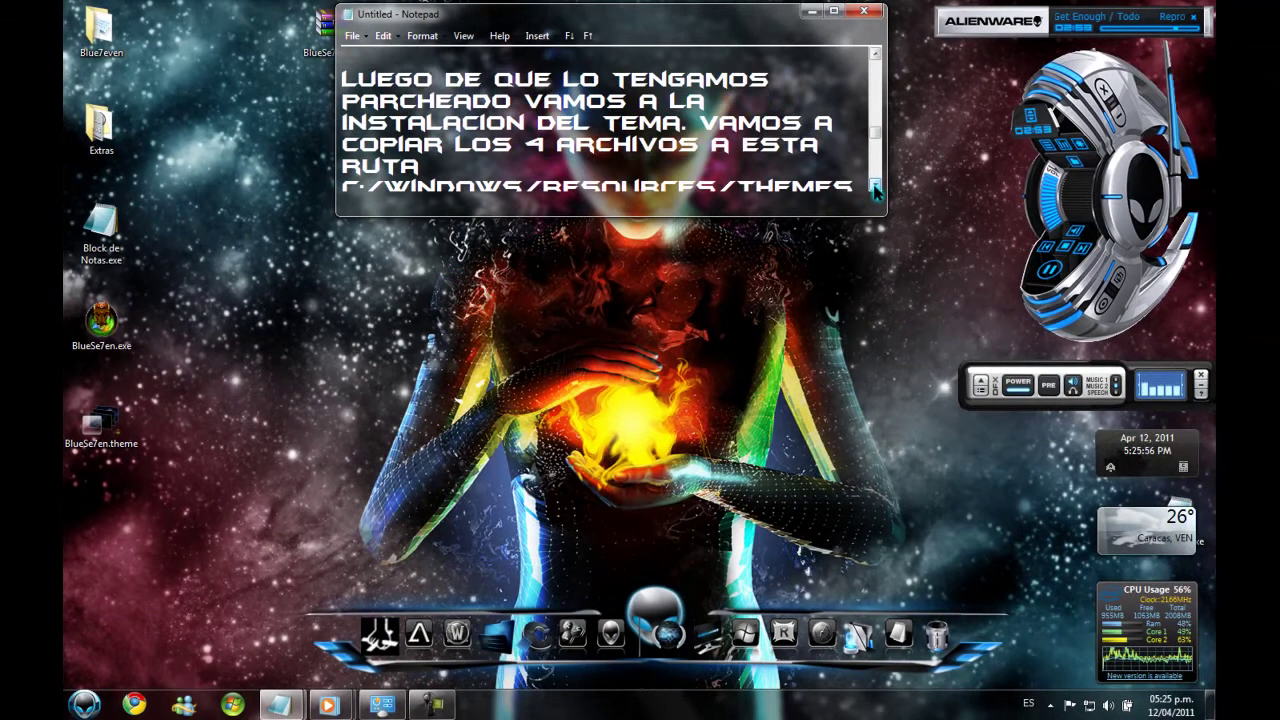
click(876, 190)
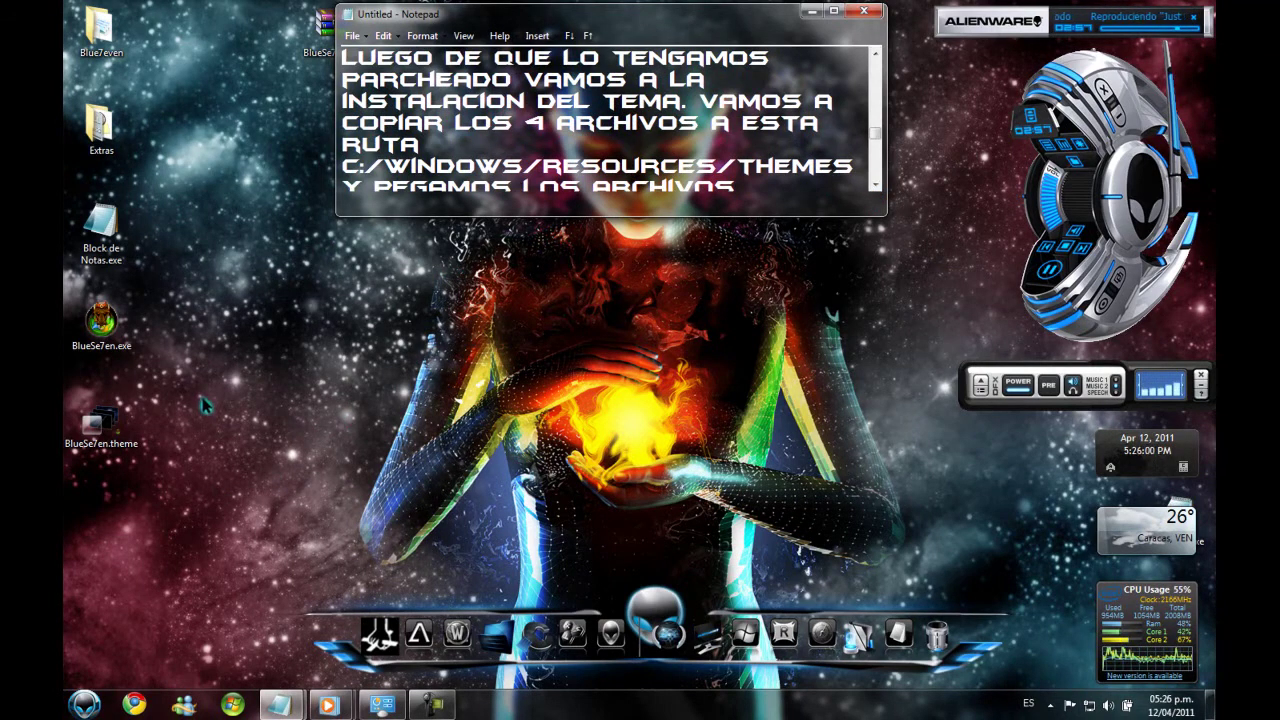
drag(108, 228, 124, 615)
drag(114, 414, 112, 220)
drag(267, 400, 64, 9)
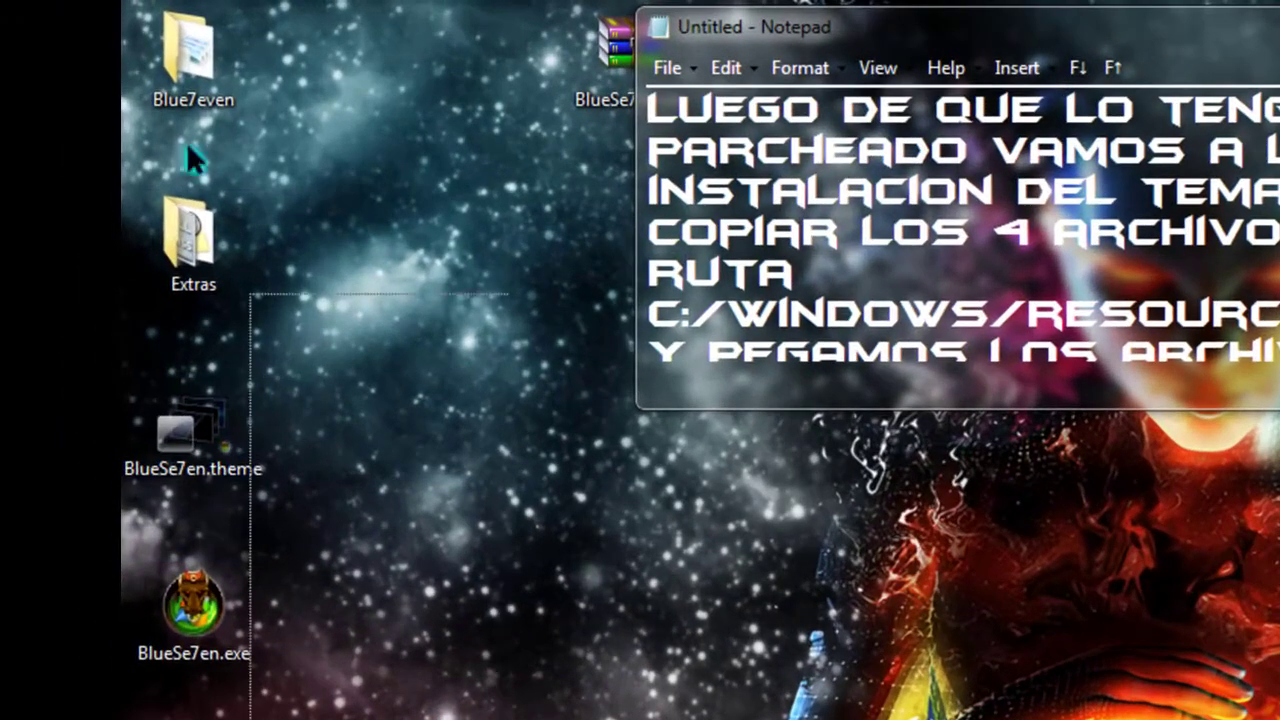
right_click(143, 48)
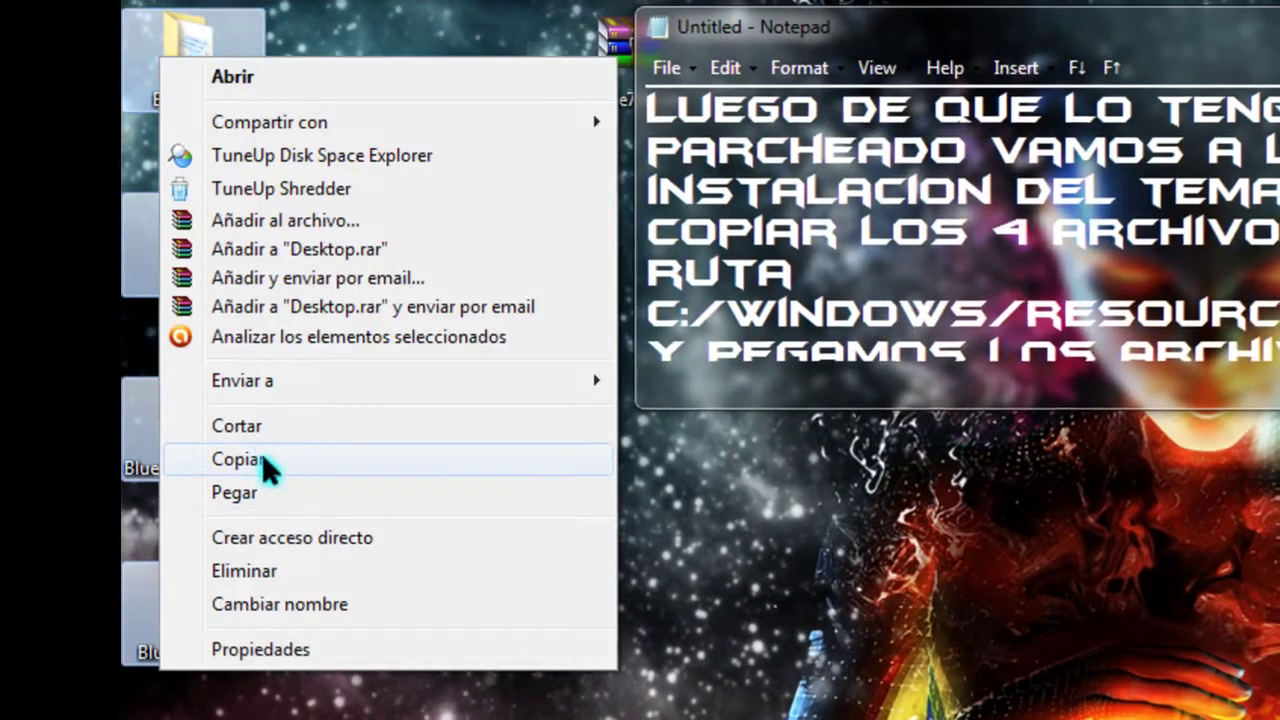
click(262, 456)
Open the folder C:\Windows\Resources\Themes, starting from Equipo.
click(85, 703)
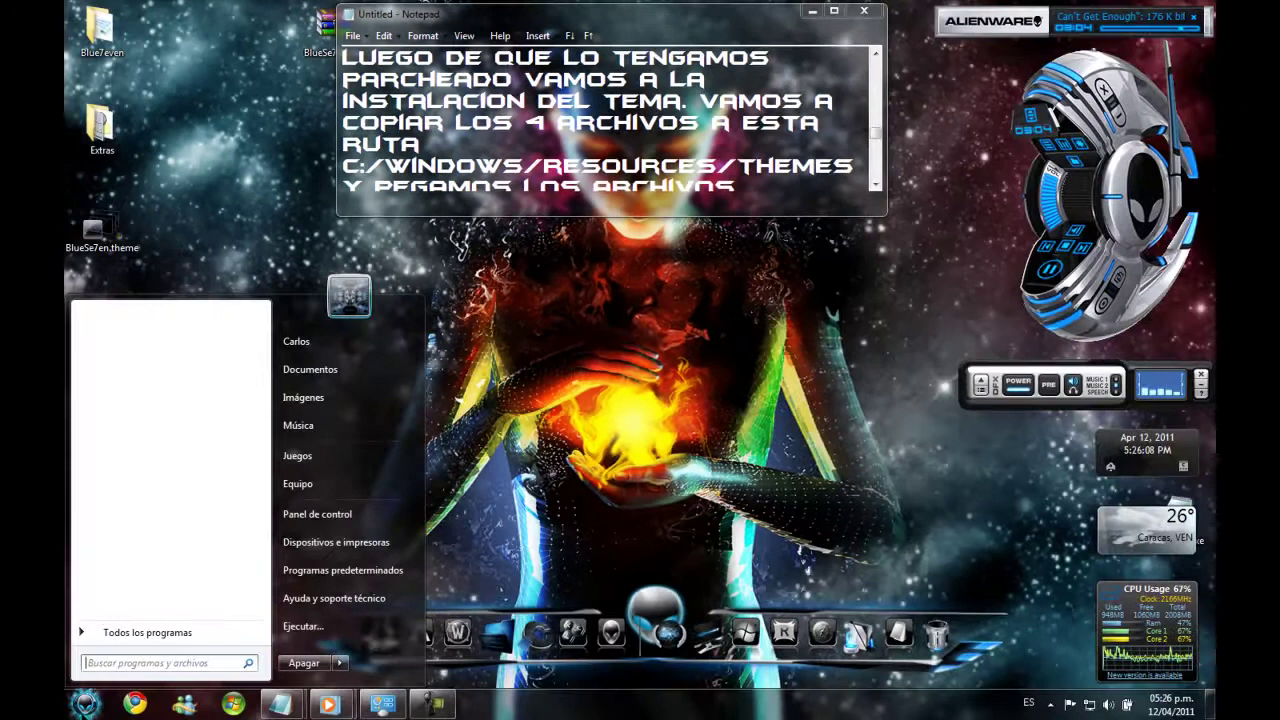
click(301, 489)
double_click(493, 320)
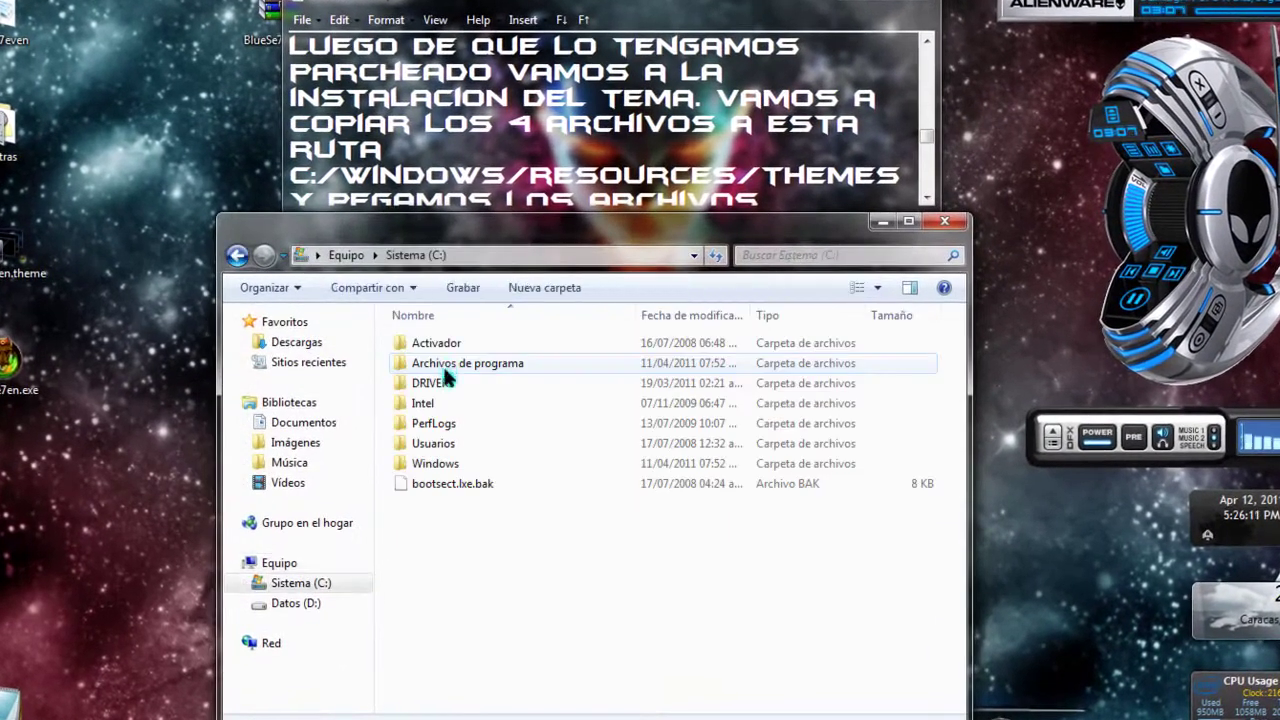
double_click(448, 467)
scroll(494, 523, down, 7)
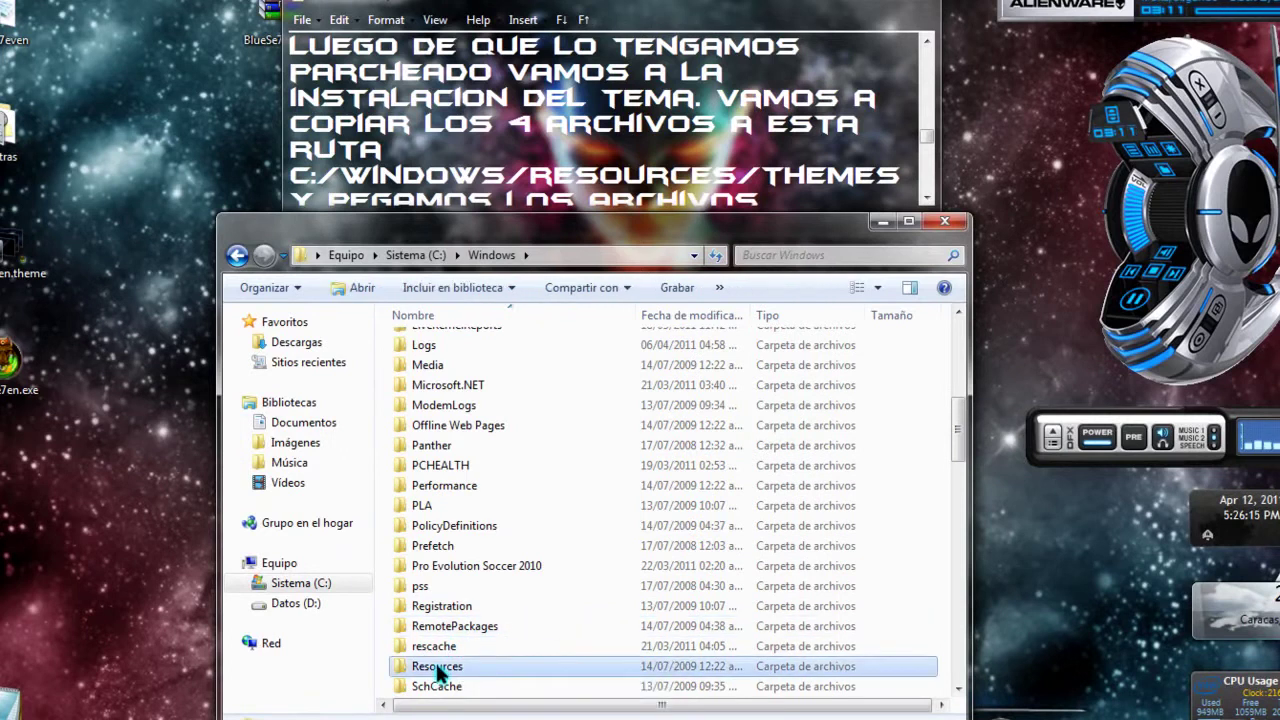
double_click(441, 666)
double_click(438, 365)
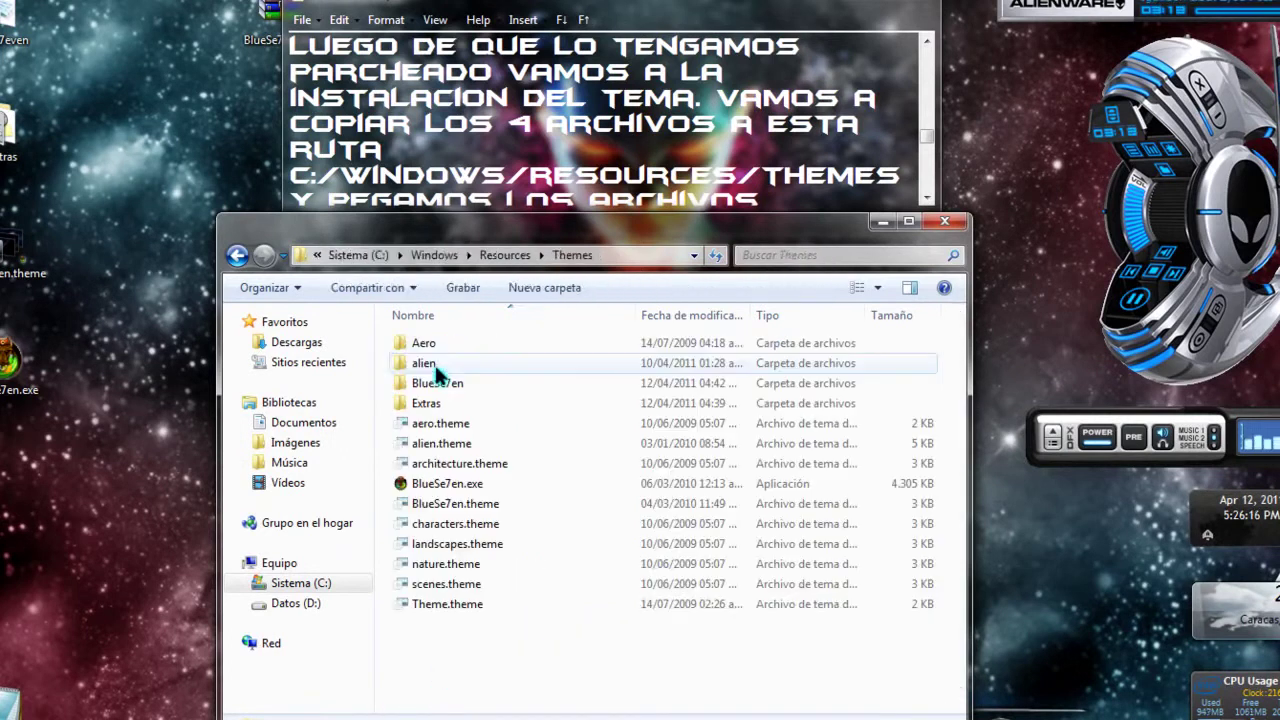
Try to paste the four copied theme items into the Themes folder, cancelling at the question about merging the existing Extras folder.
click(926, 200)
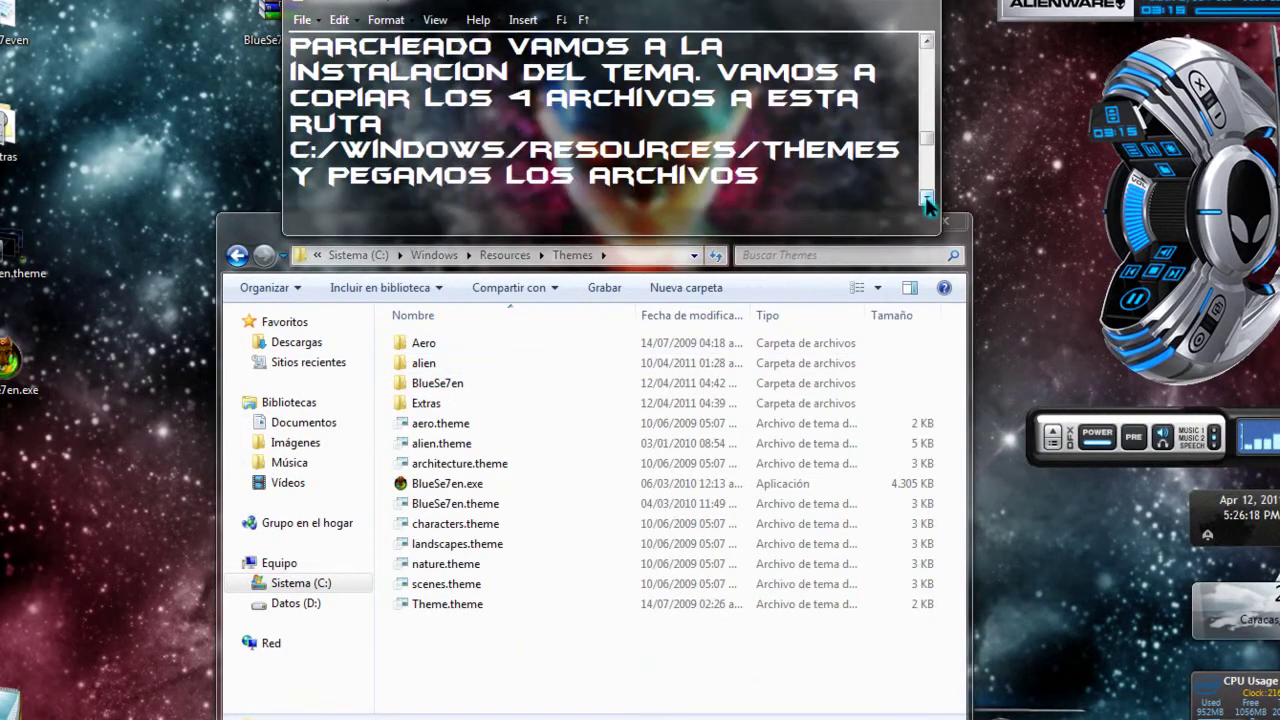
click(926, 200)
click(582, 668)
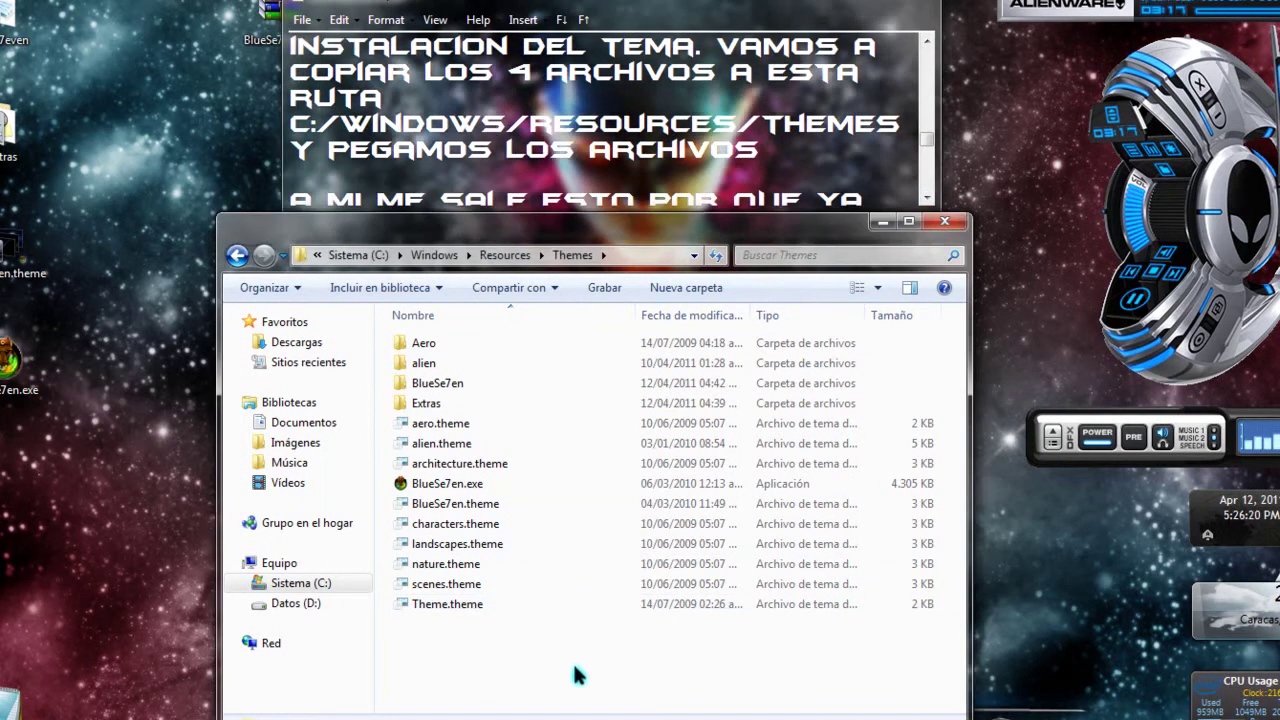
right_click(533, 670)
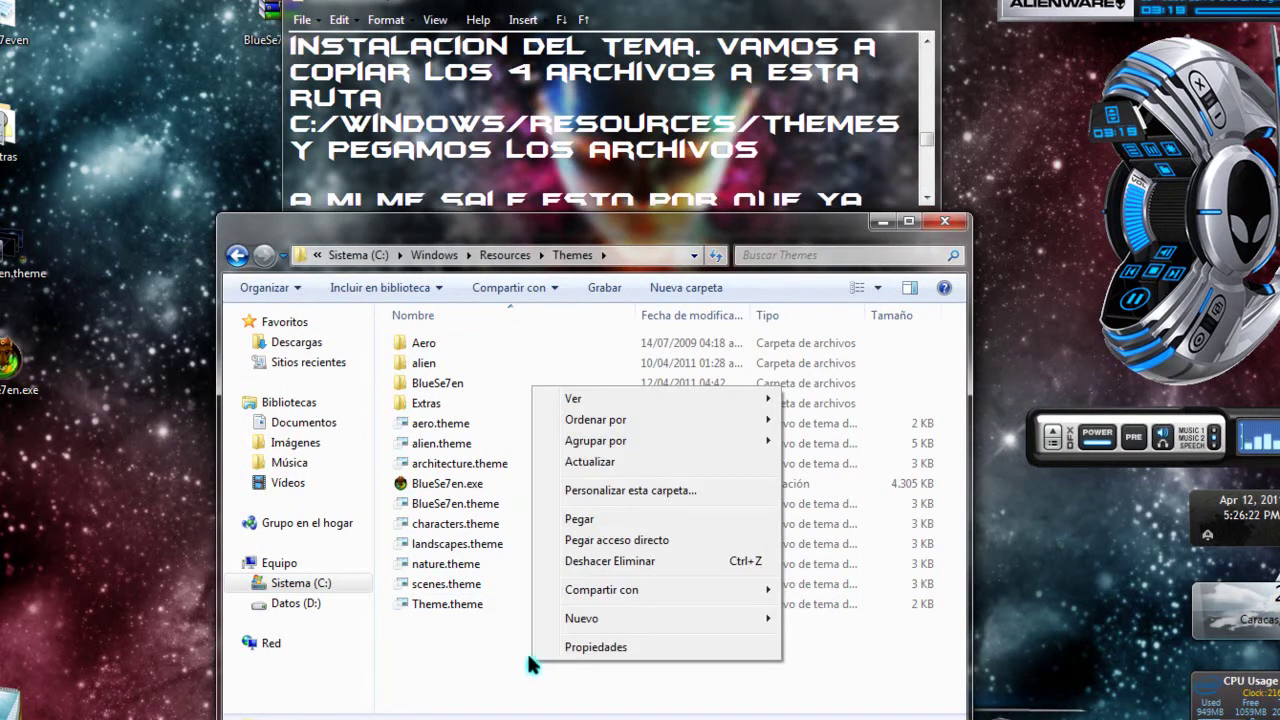
click(586, 521)
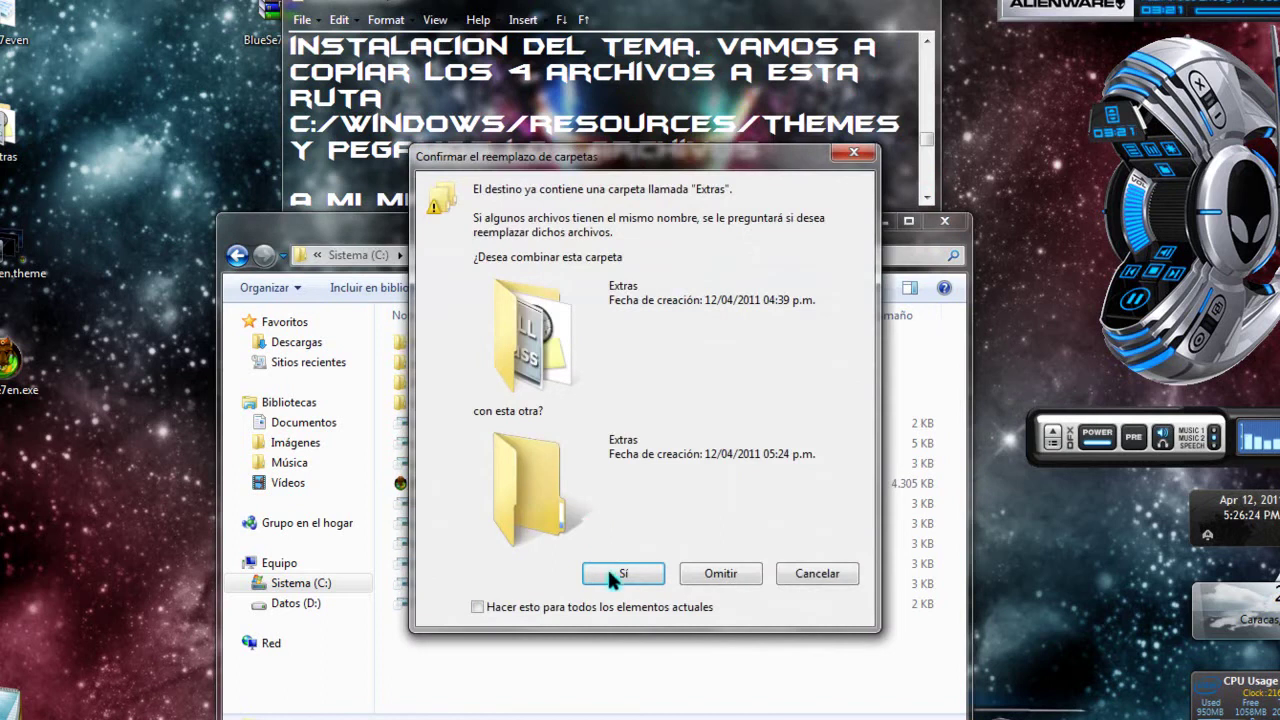
click(800, 576)
Follow the notes to the Extras folder inside Themes, open it and select Full glass.exe.
click(928, 200)
click(928, 200)
click(928, 200)
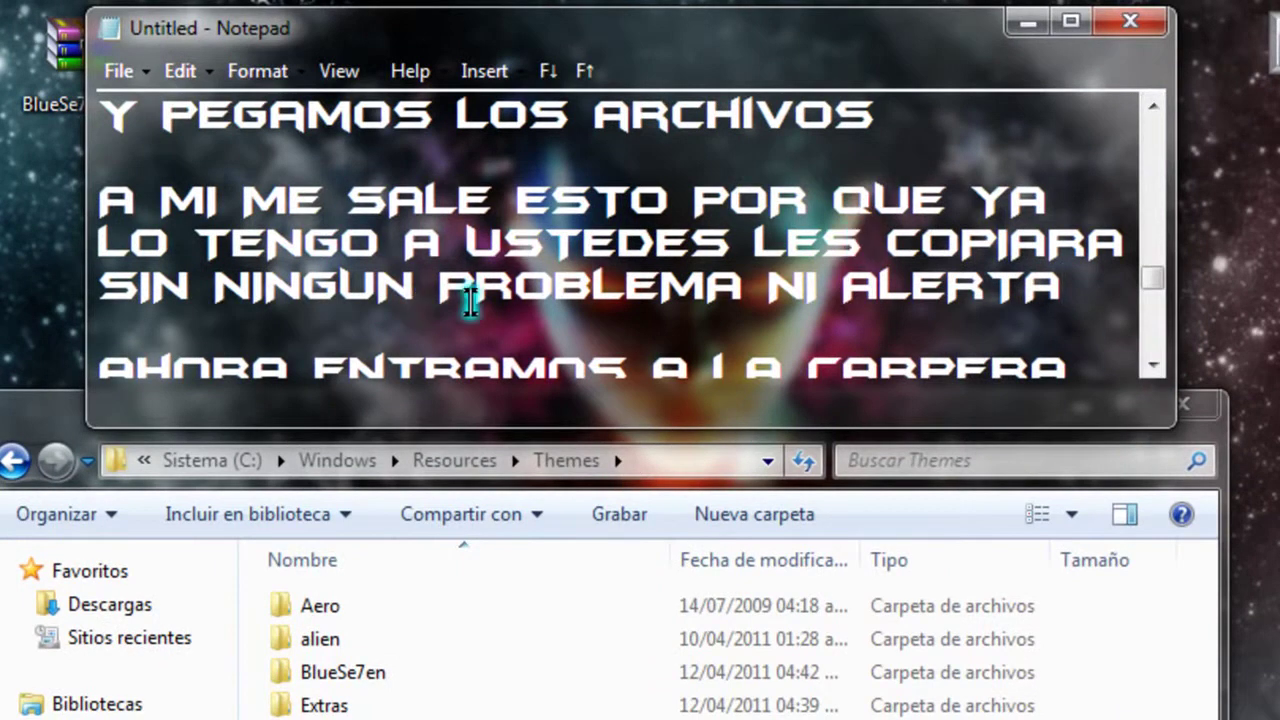
click(1151, 368)
click(1151, 368)
click(1151, 368)
click(1151, 368)
click(1151, 368)
click(1151, 368)
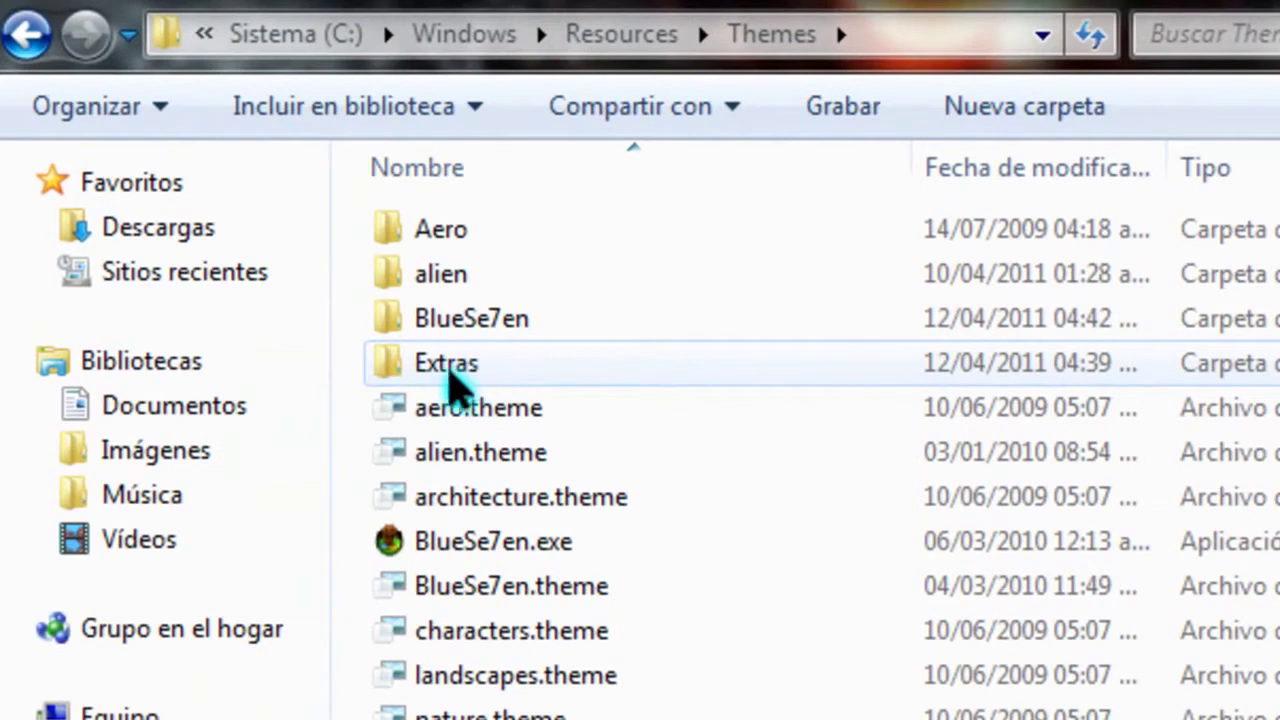
double_click(449, 372)
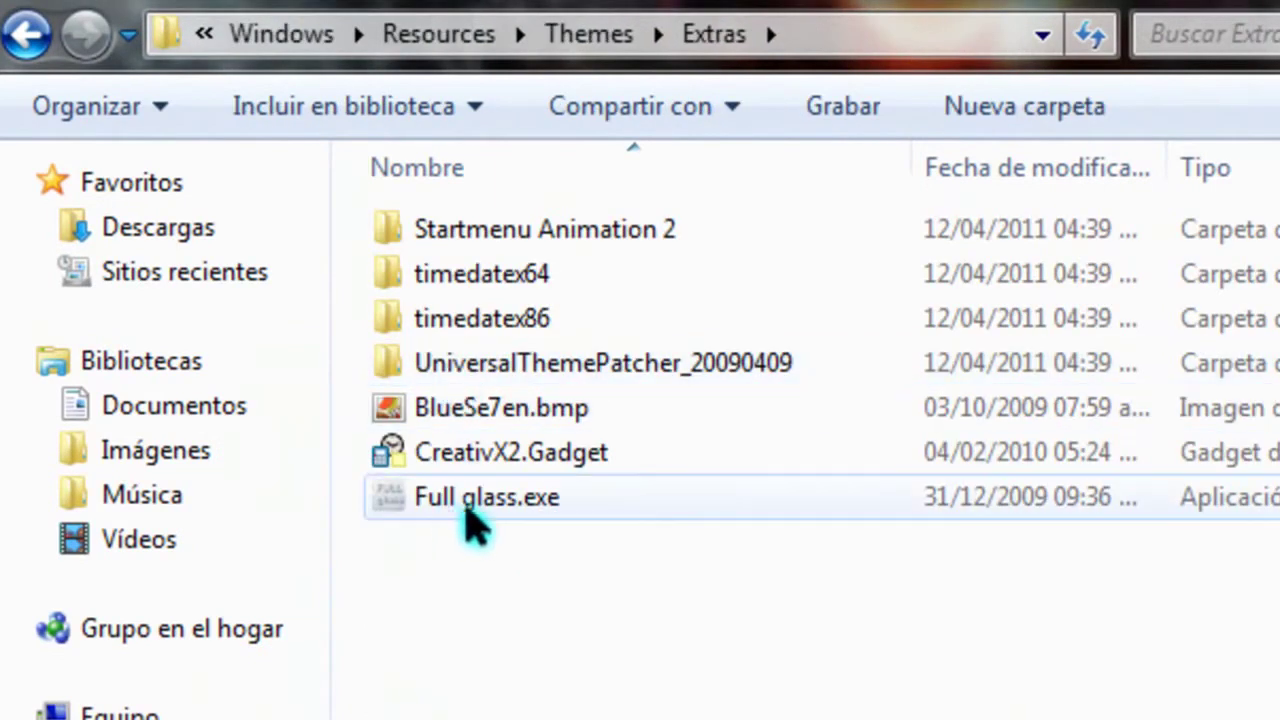
click(490, 508)
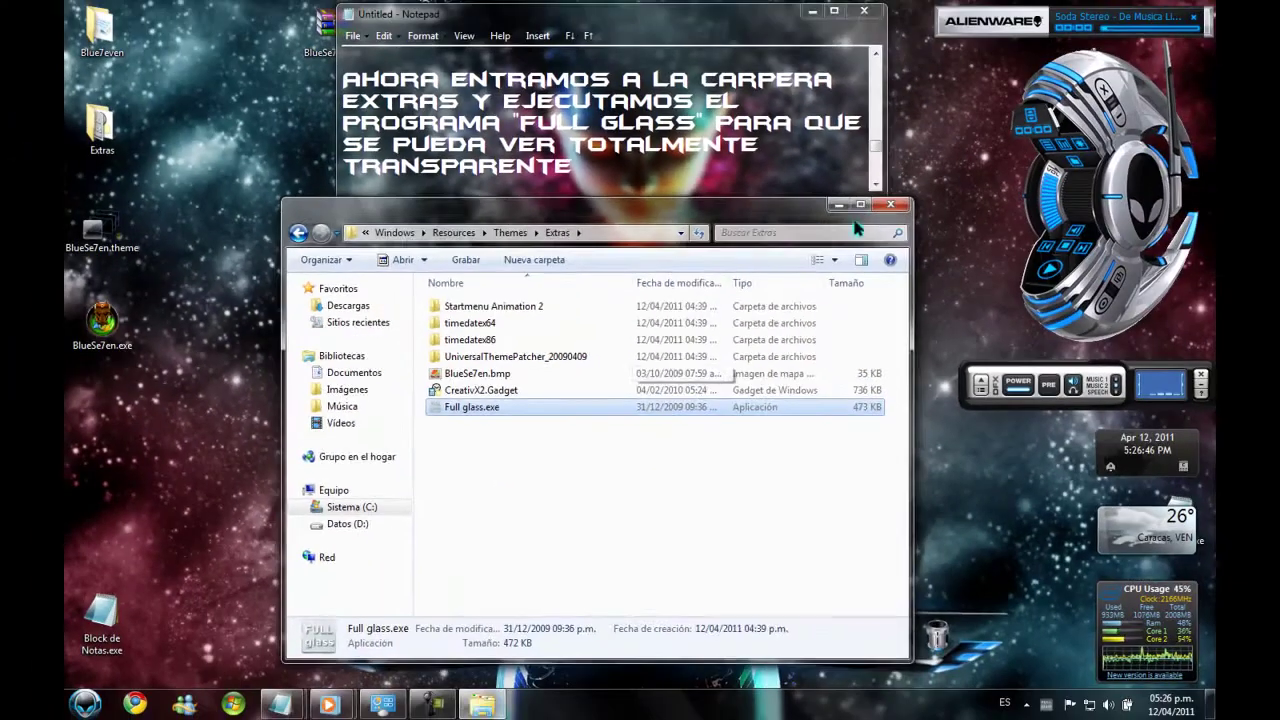
Close the Extras folder and check for Full glass.exe among the hidden notification icons.
click(893, 214)
click(1026, 704)
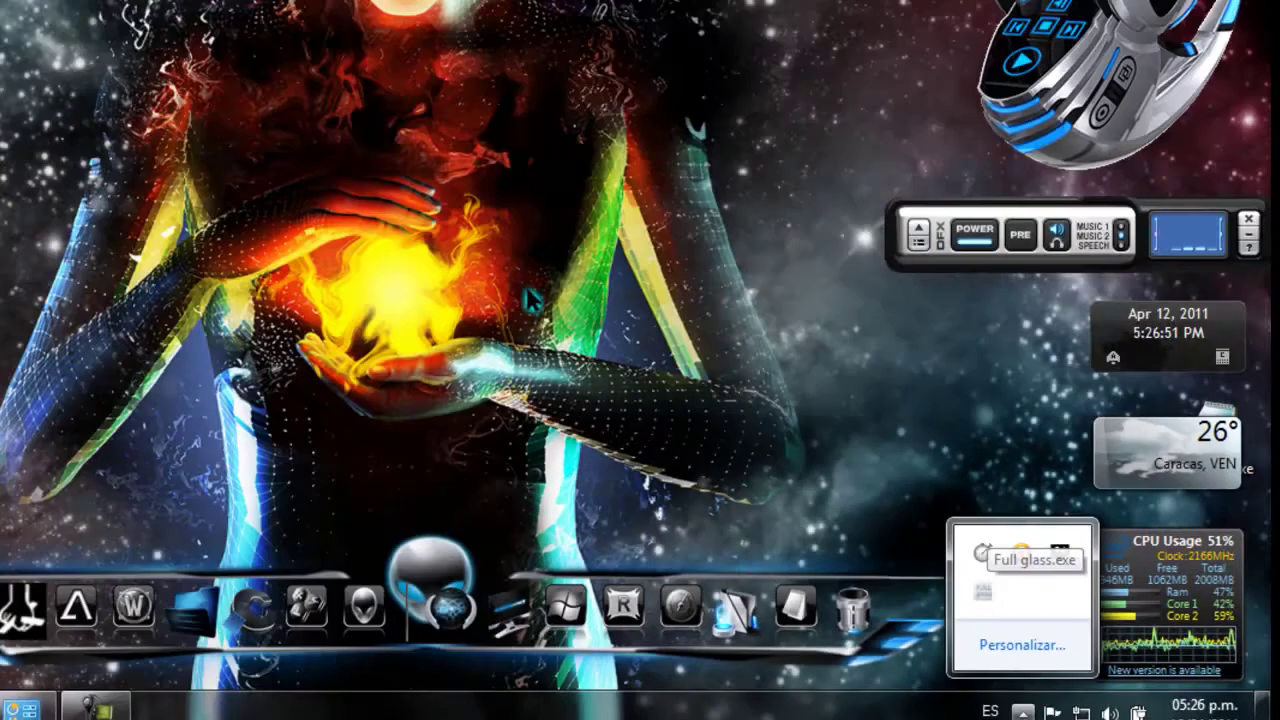
click(762, 297)
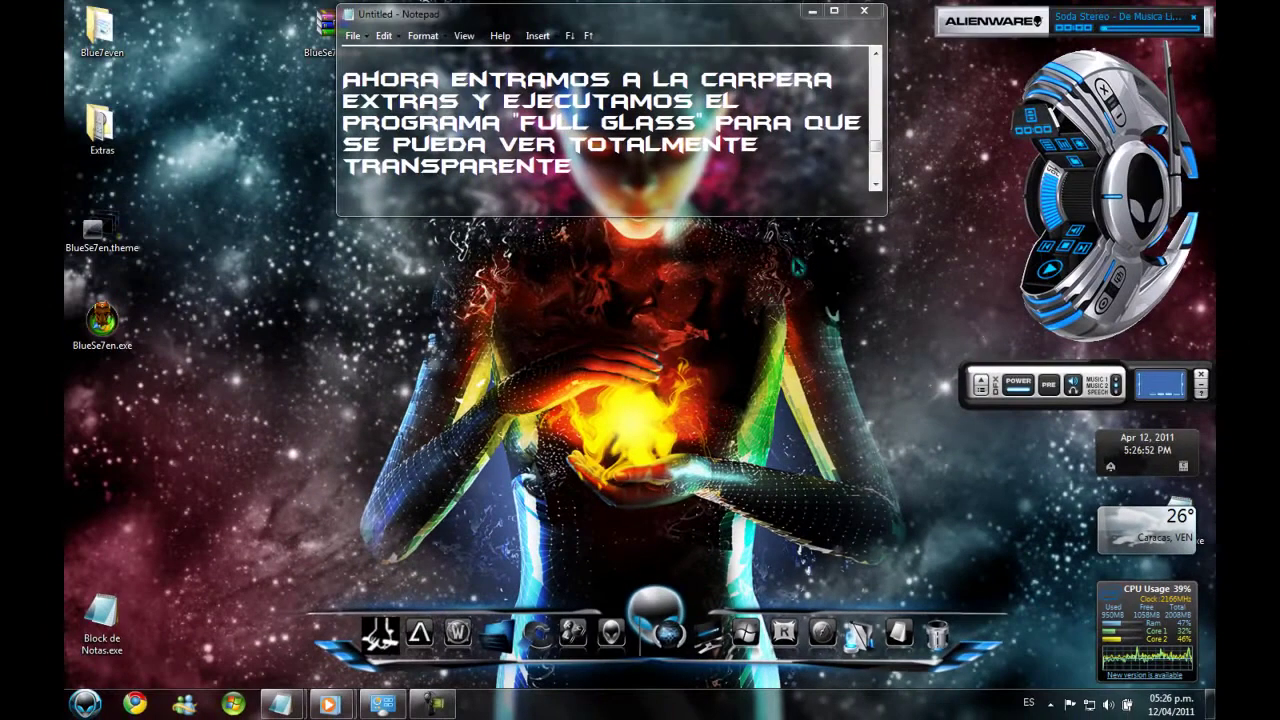
Apply the installed theme BlueSe7en in the desktop's personalization settings and close the settings window.
scroll(876, 186, down, 2)
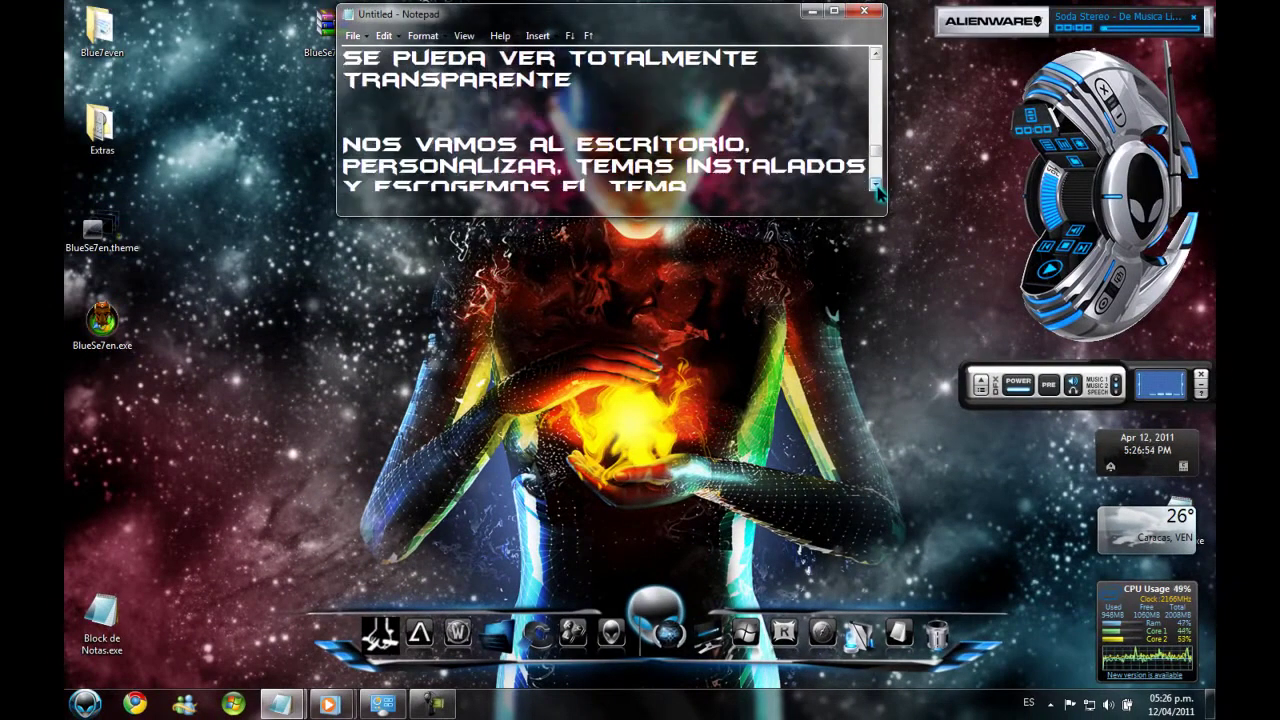
scroll(876, 186, down, 1)
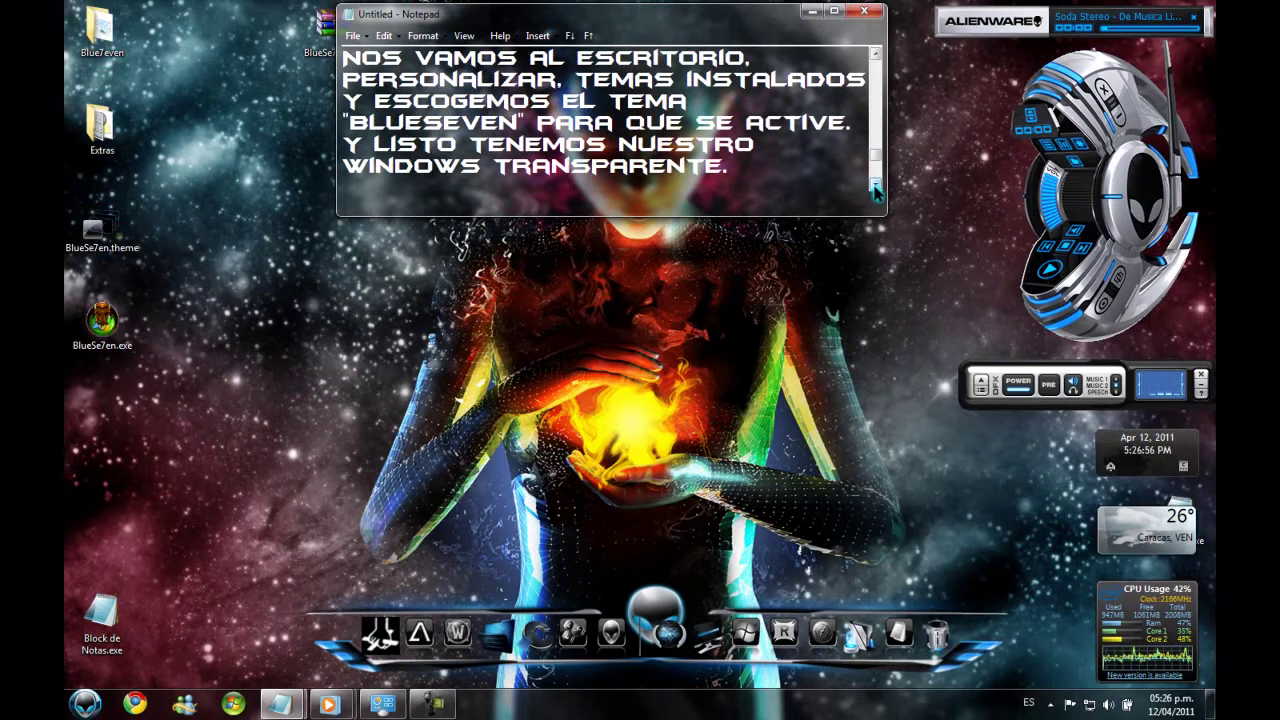
right_click(581, 365)
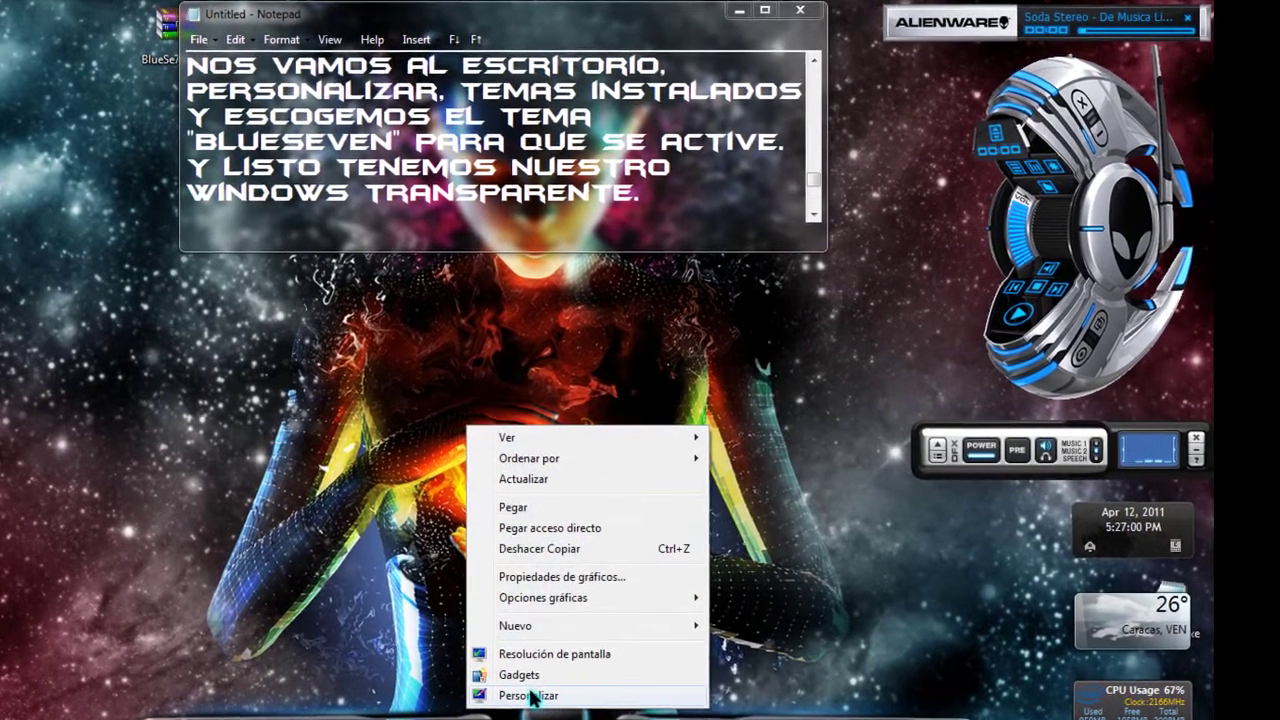
click(537, 688)
drag(510, 157, 505, 280)
drag(836, 472, 823, 624)
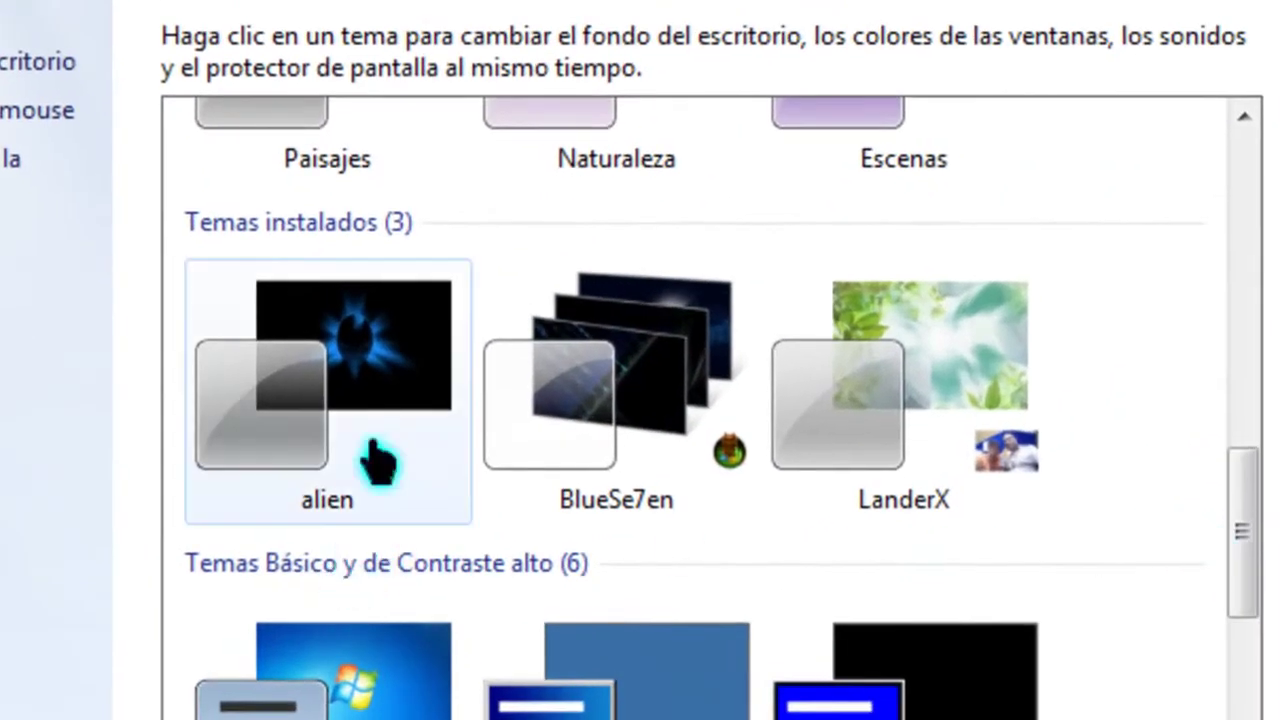
click(633, 395)
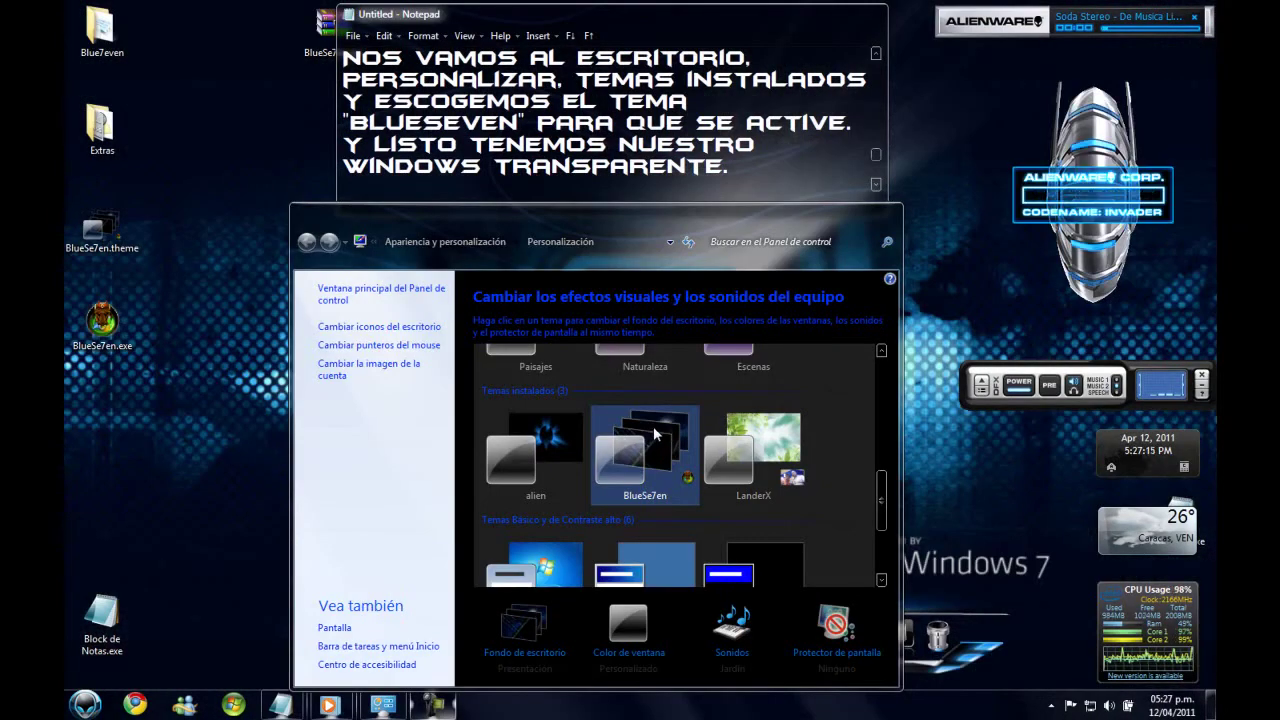
click(880, 211)
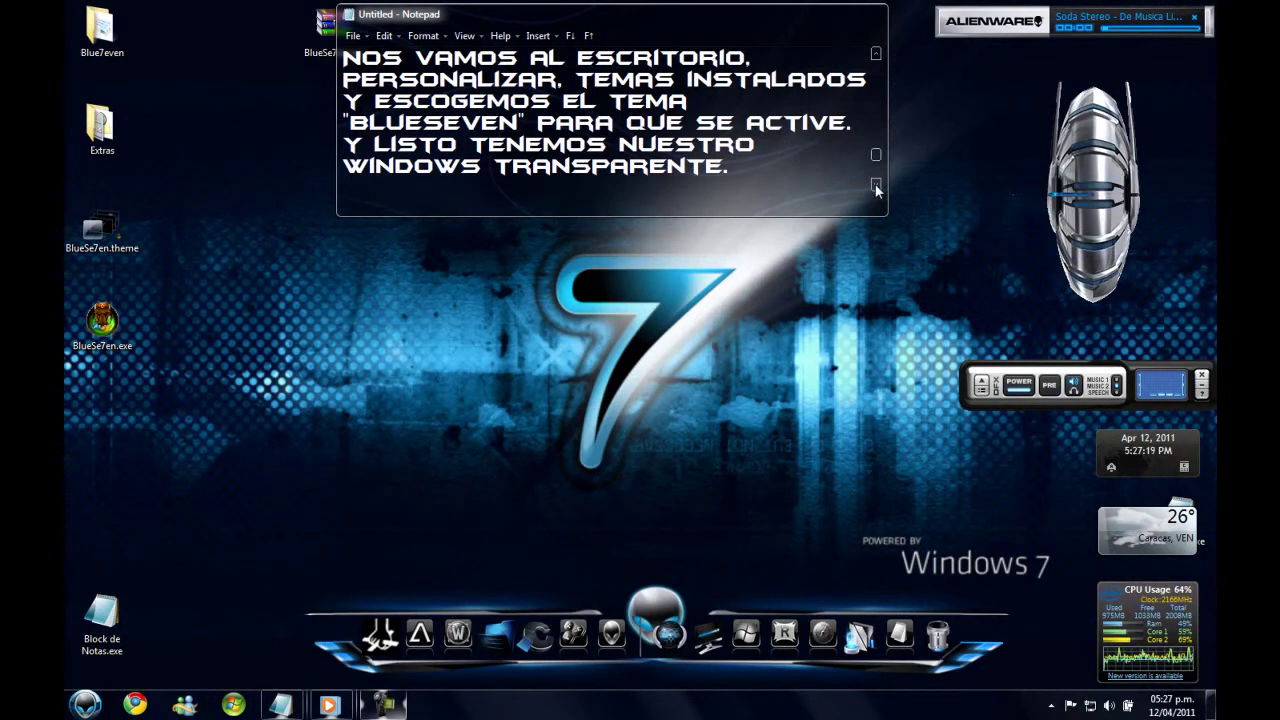
Read the notes on the transparent notepad extra and move Block de Notas.exe to the middle of the desktop.
click(876, 185)
click(876, 185)
click(877, 188)
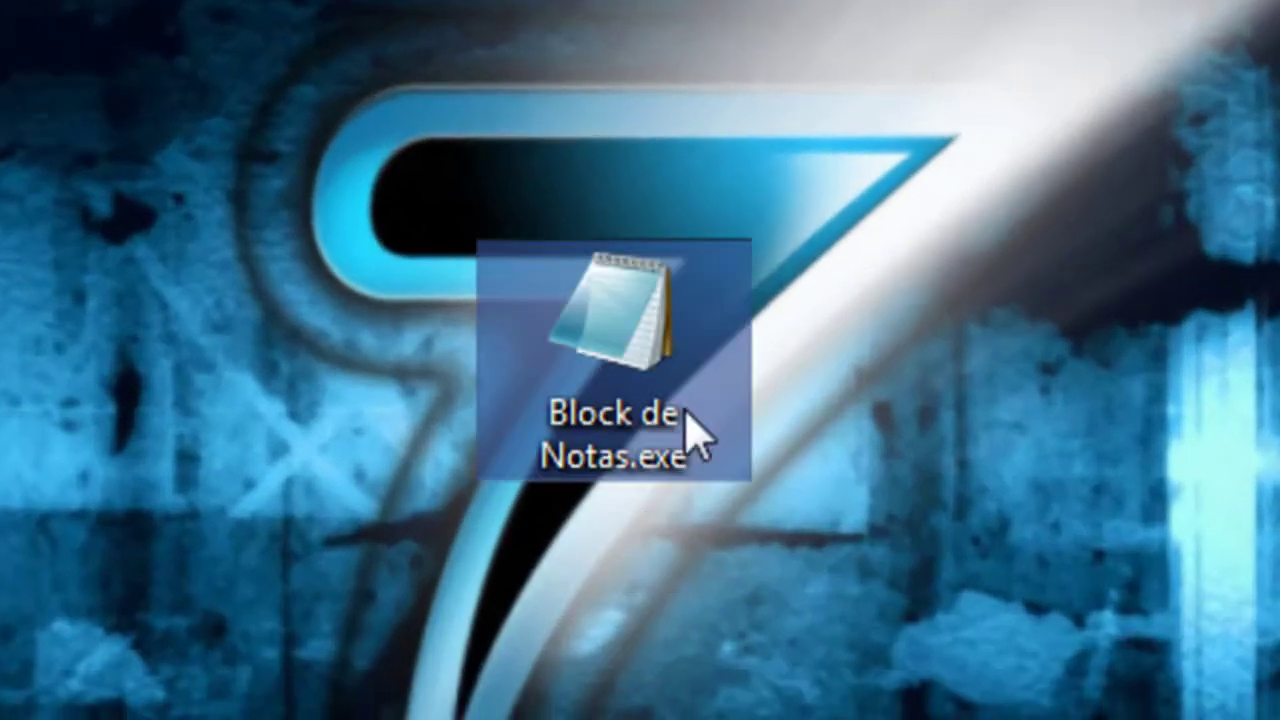
drag(1123, 718, 81, 80)
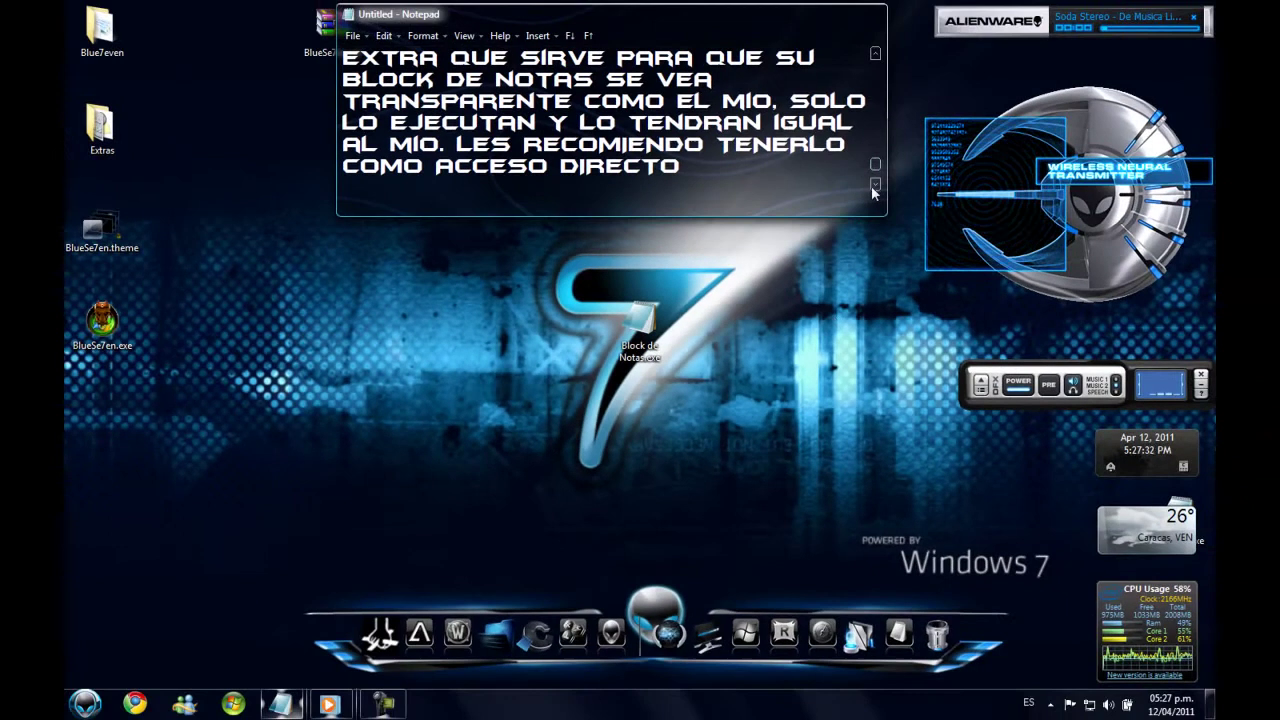
Launch Block de Notas.exe, move its window around to inspect the transparency, and close it.
double_click(645, 330)
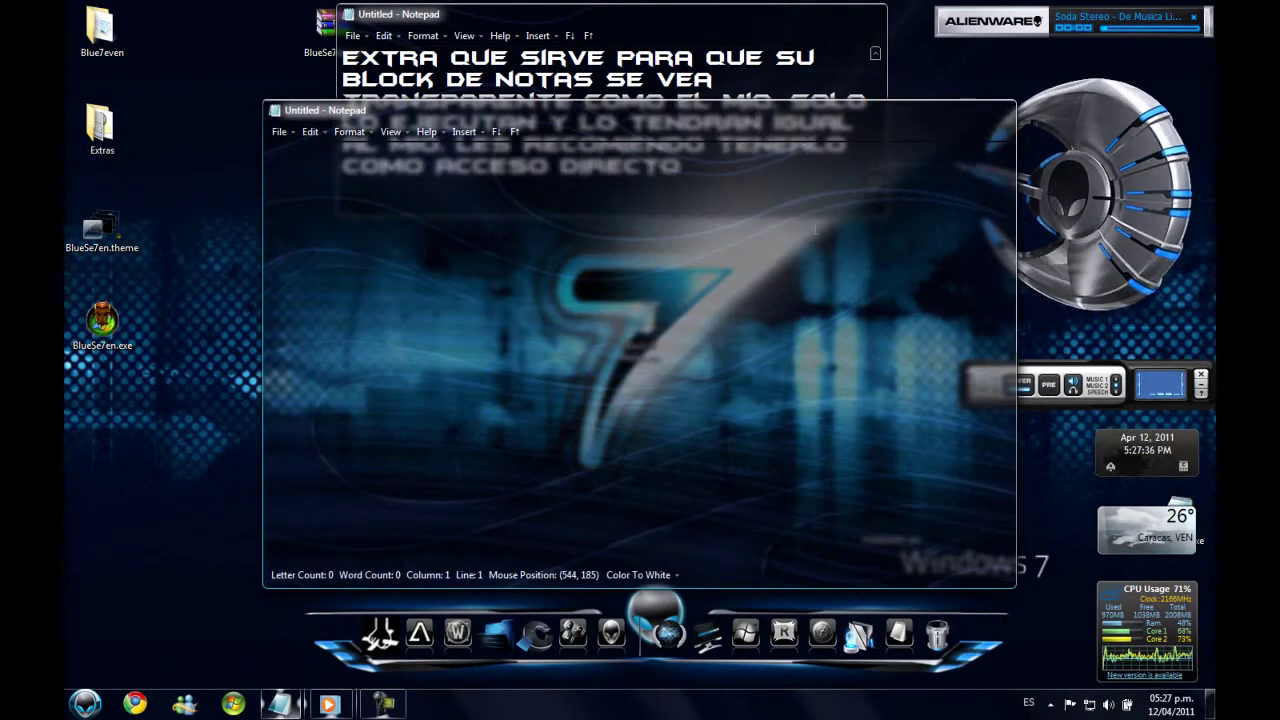
drag(888, 114, 790, 231)
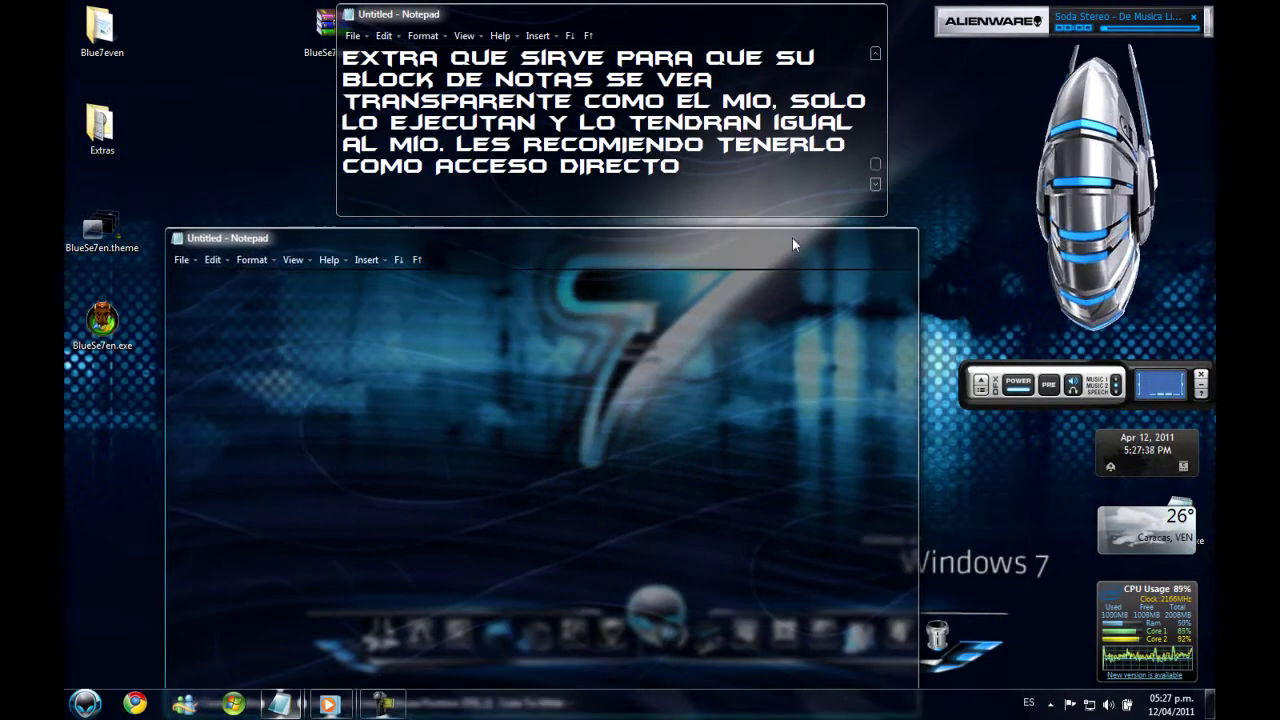
click(893, 226)
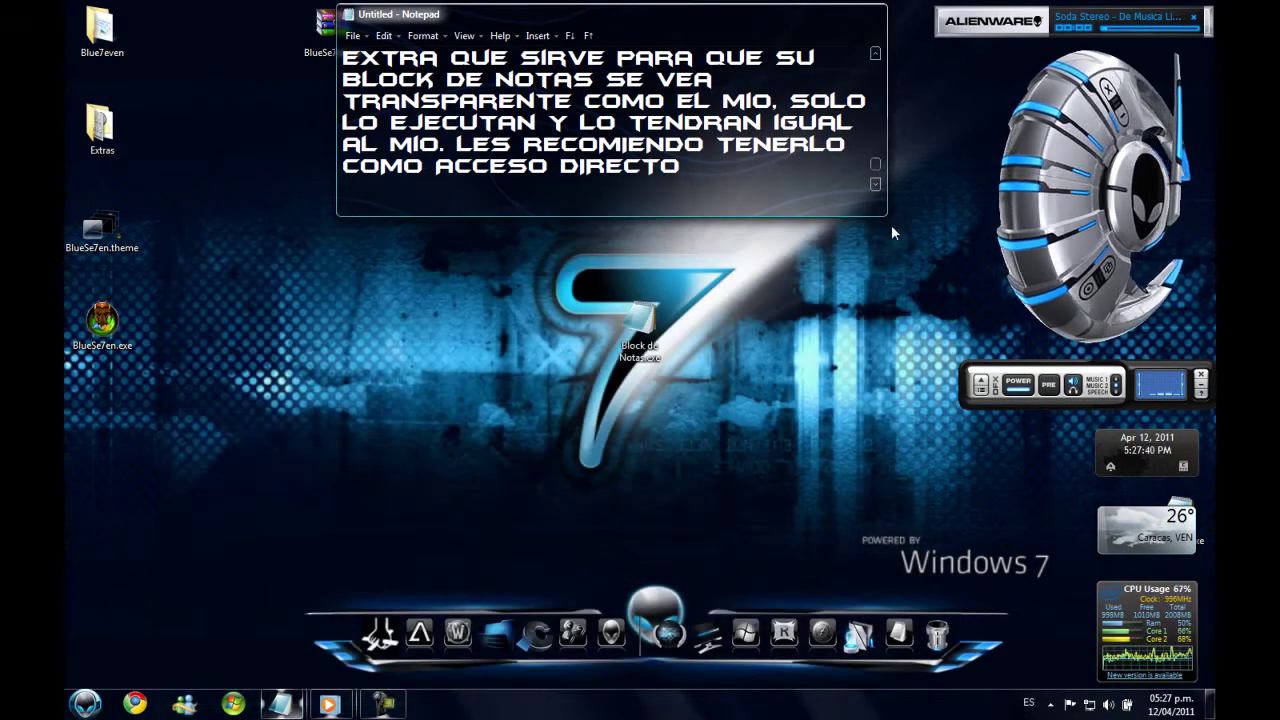
Open the Documentos library, move its window to inspect the theme's transparency, and close it.
click(85, 704)
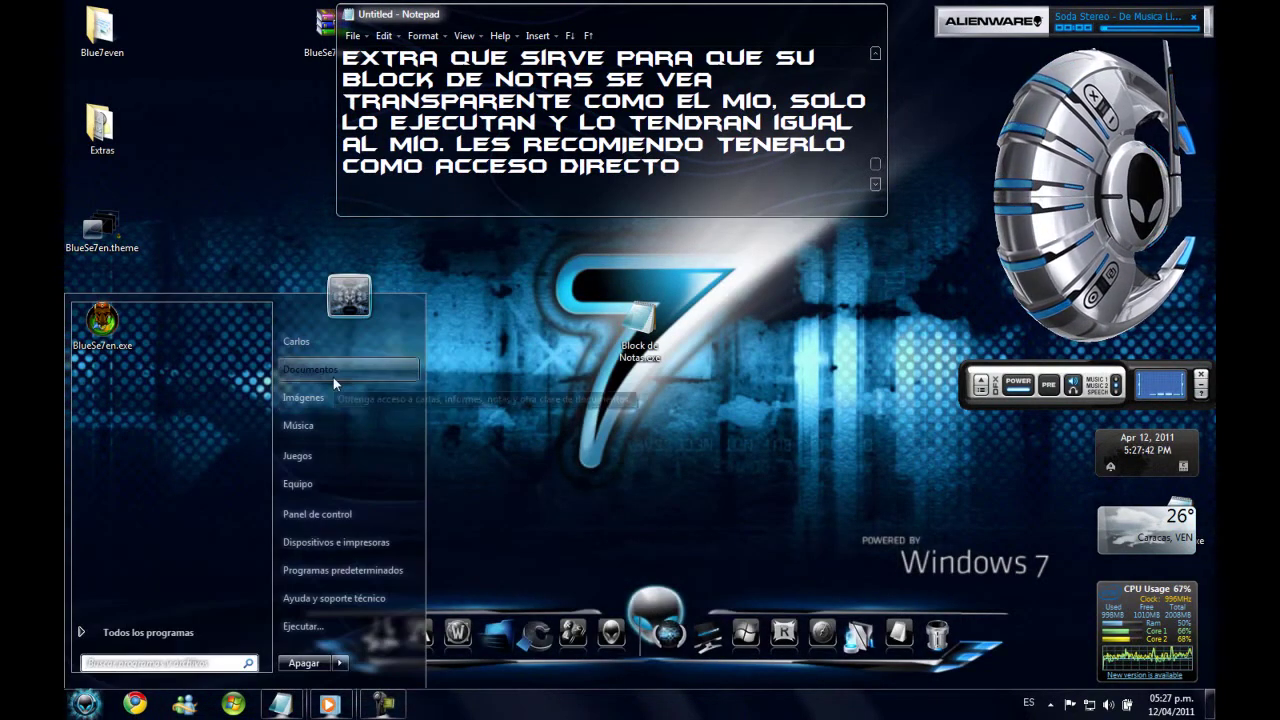
click(333, 377)
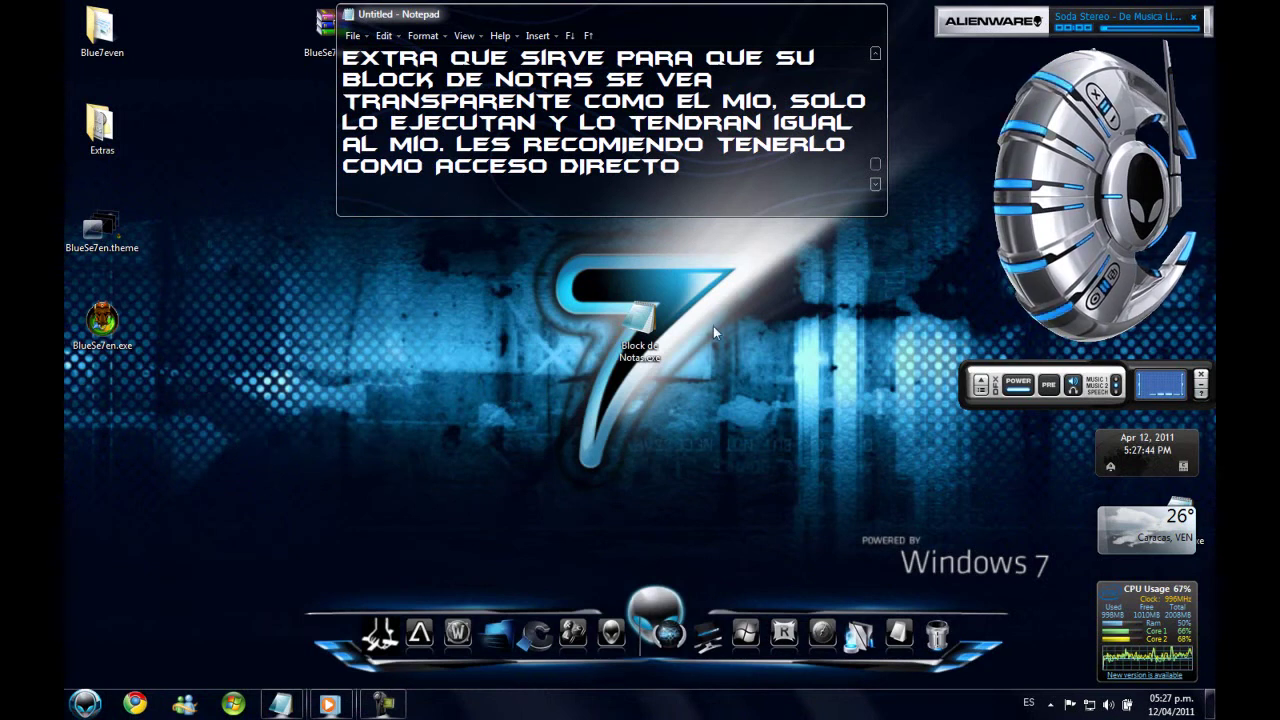
key(super+e)
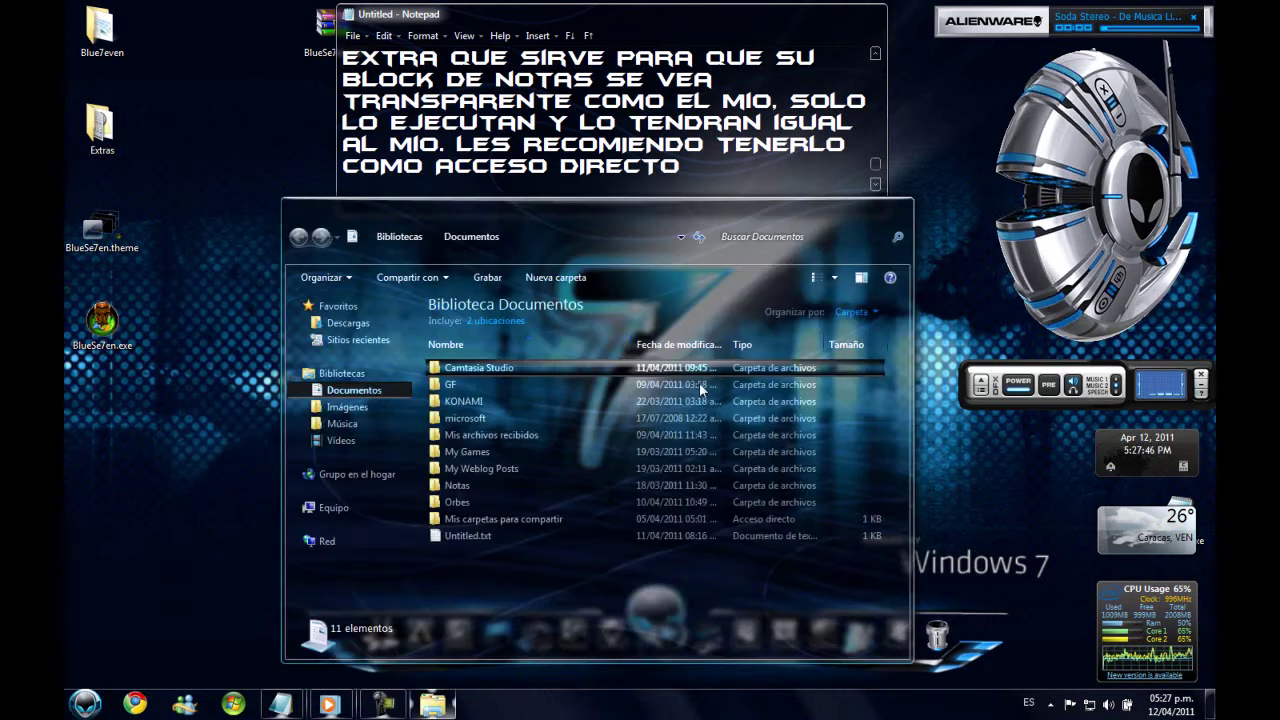
drag(805, 211, 695, 207)
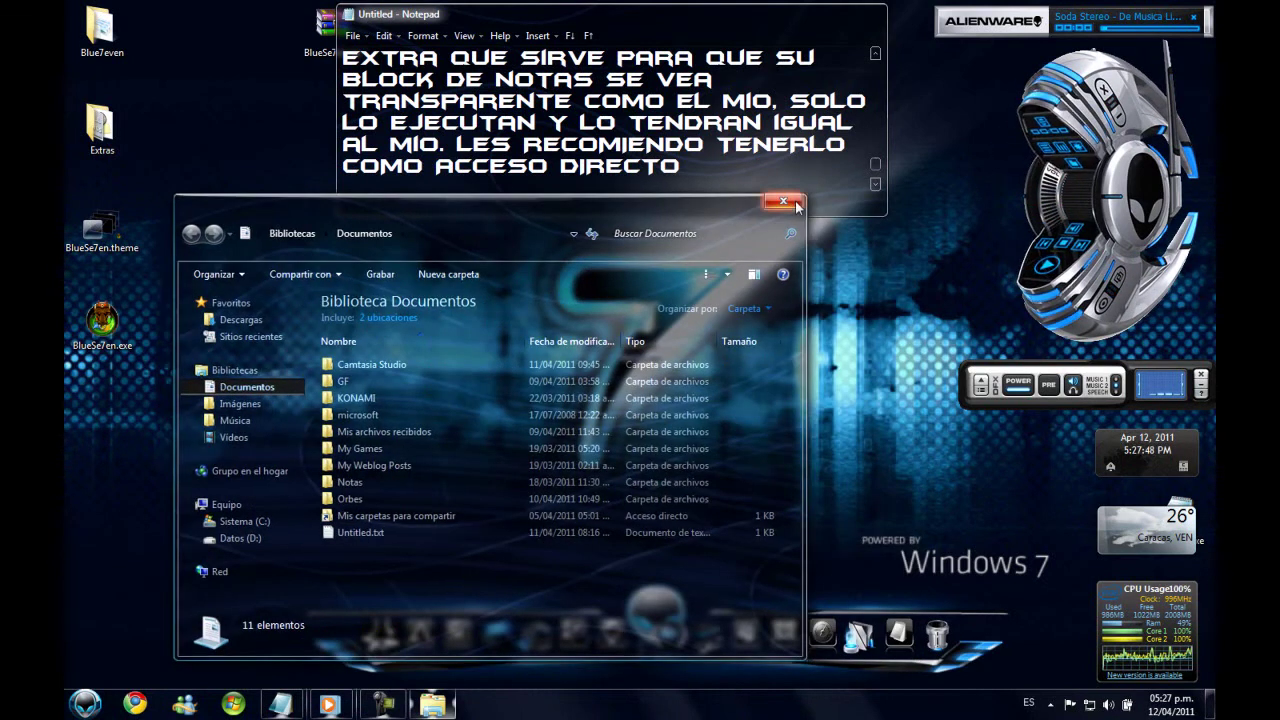
click(789, 202)
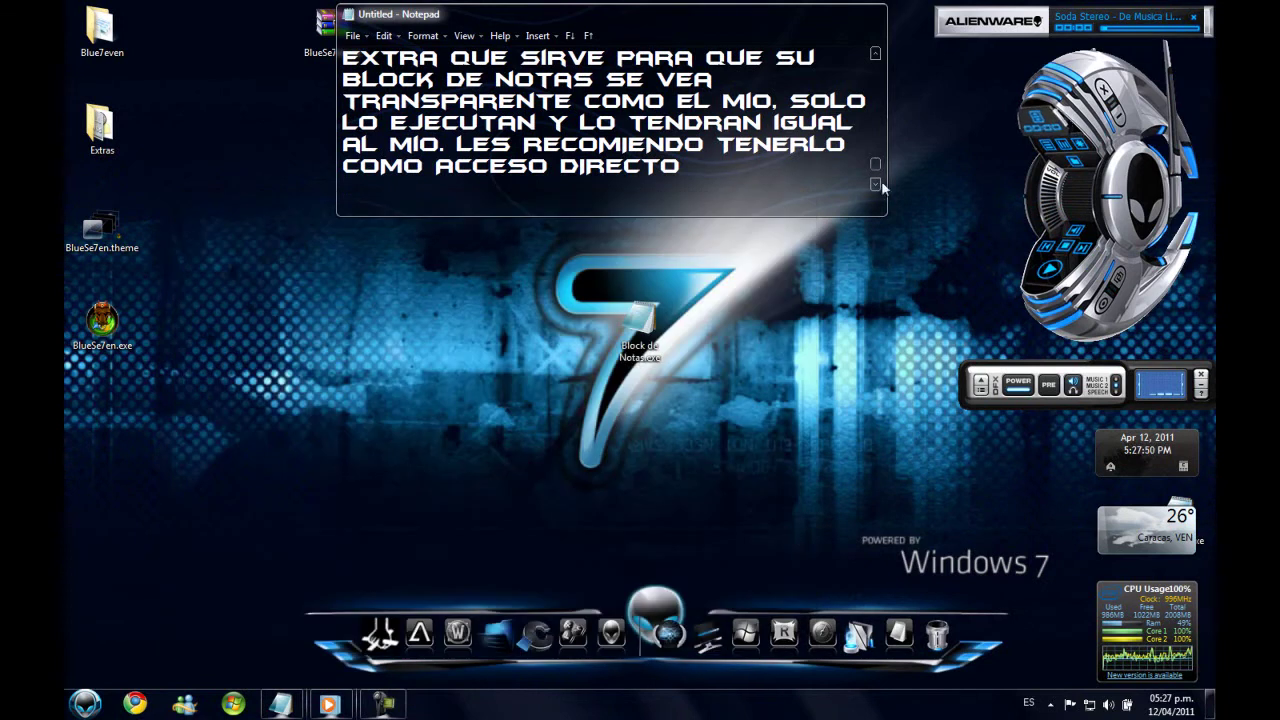
Read the closing notes through to the end of the text.
click(875, 185)
click(873, 186)
click(873, 186)
click(873, 186)
click(873, 186)
click(873, 186)
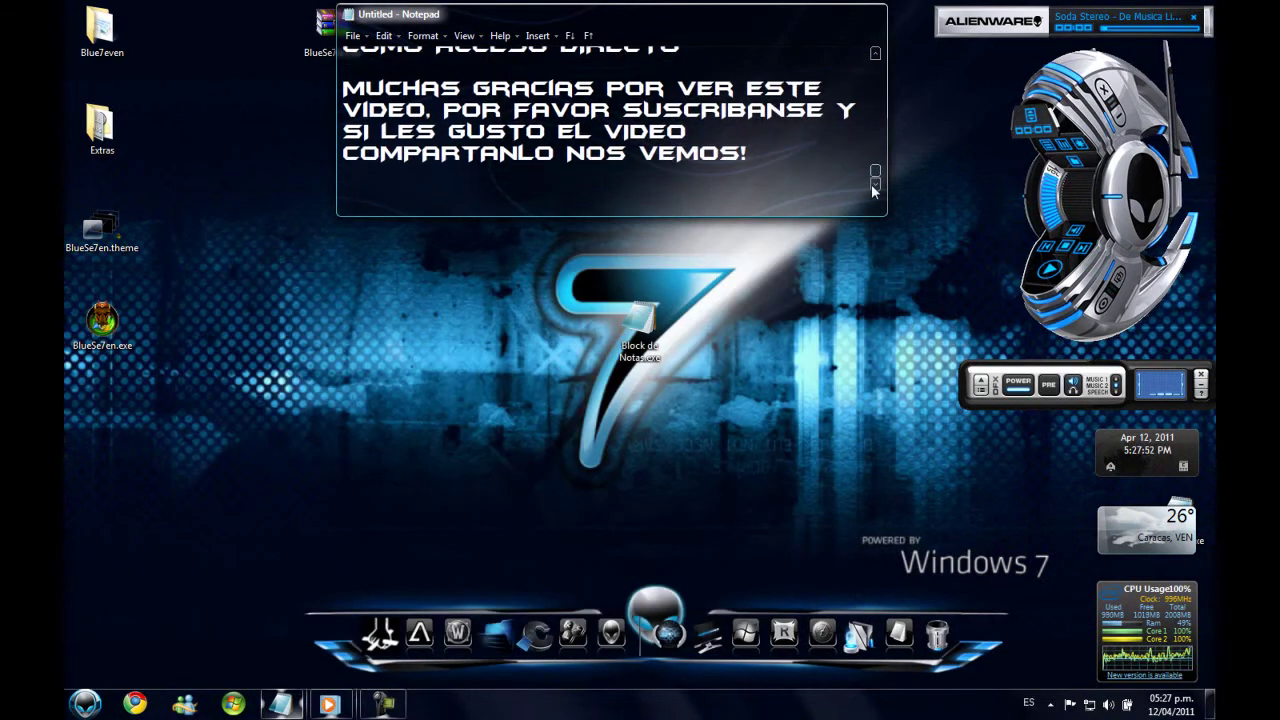